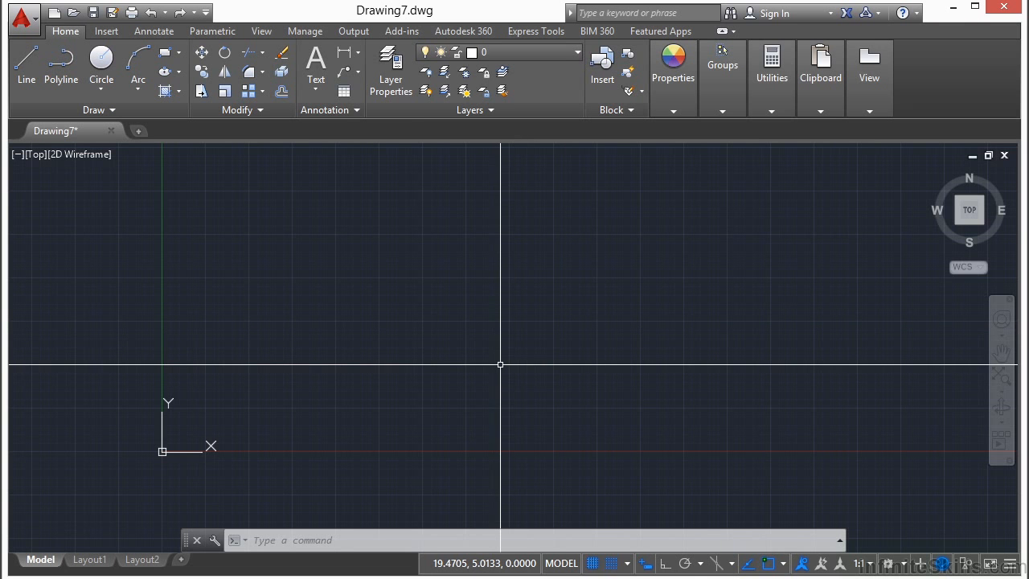
- Make the Visualize tab available in the ribbon
text(UCS)
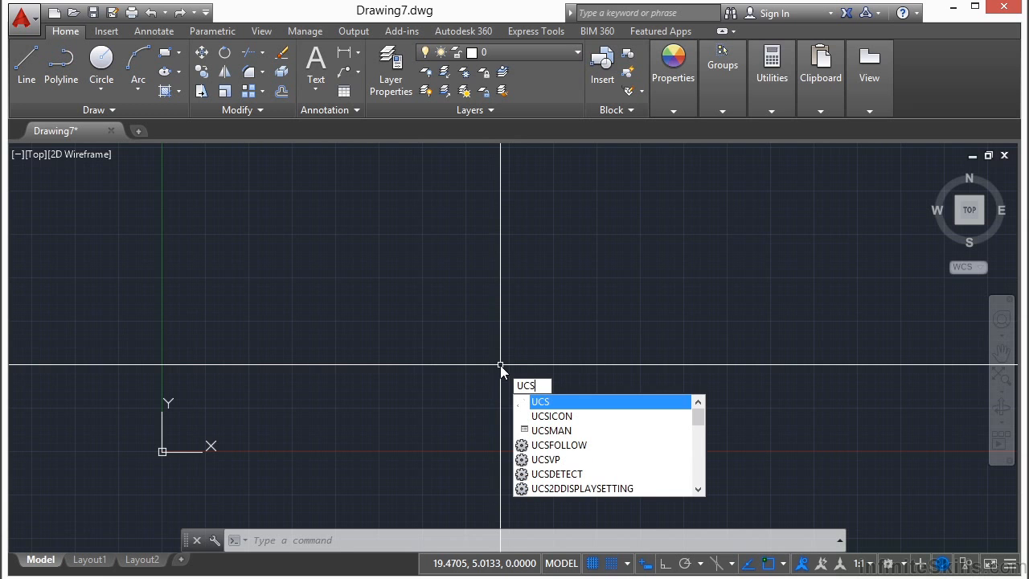
key(Return)
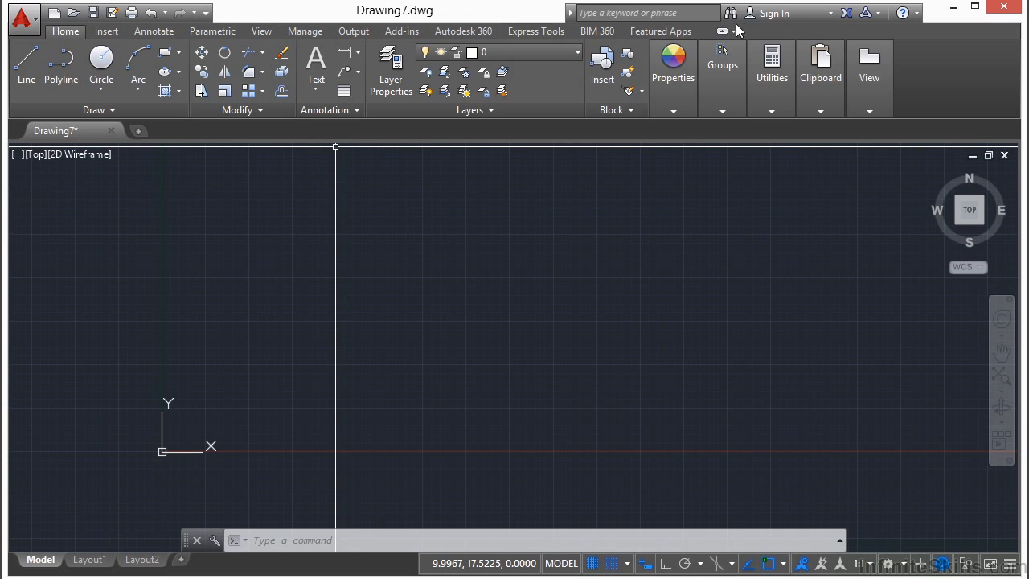
right_click(805, 37)
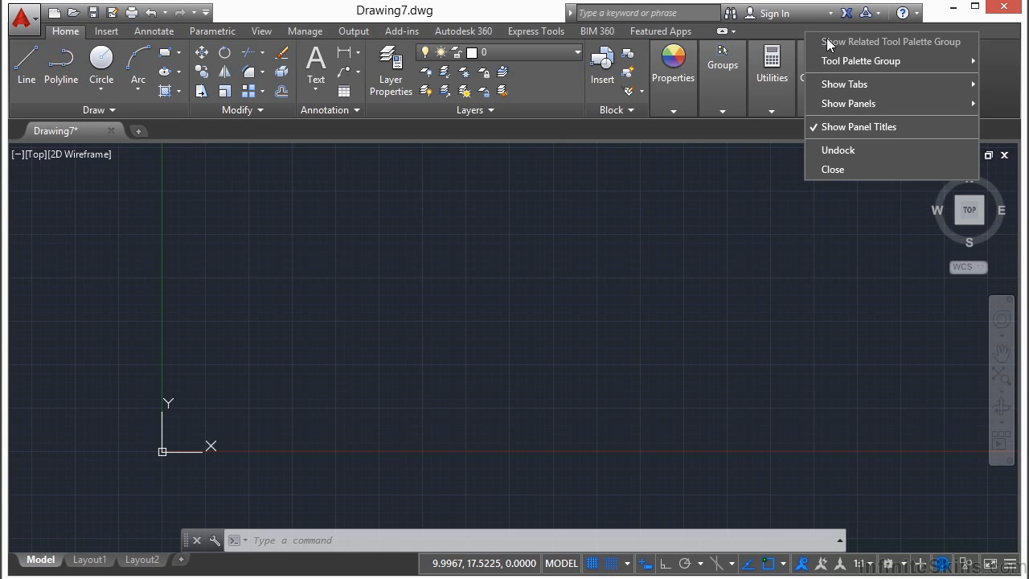
mouse_move(836, 61)
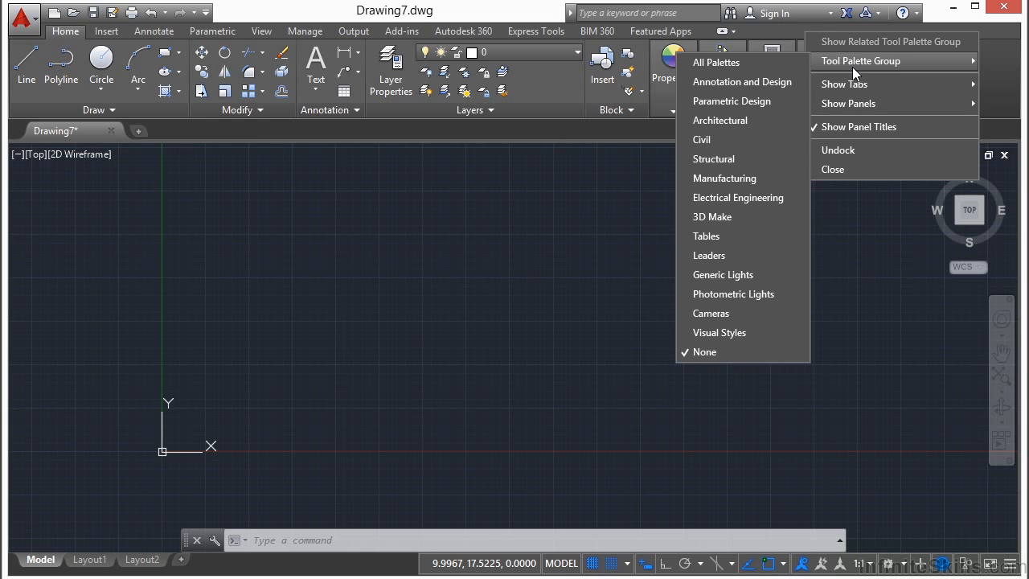
mouse_move(858, 103)
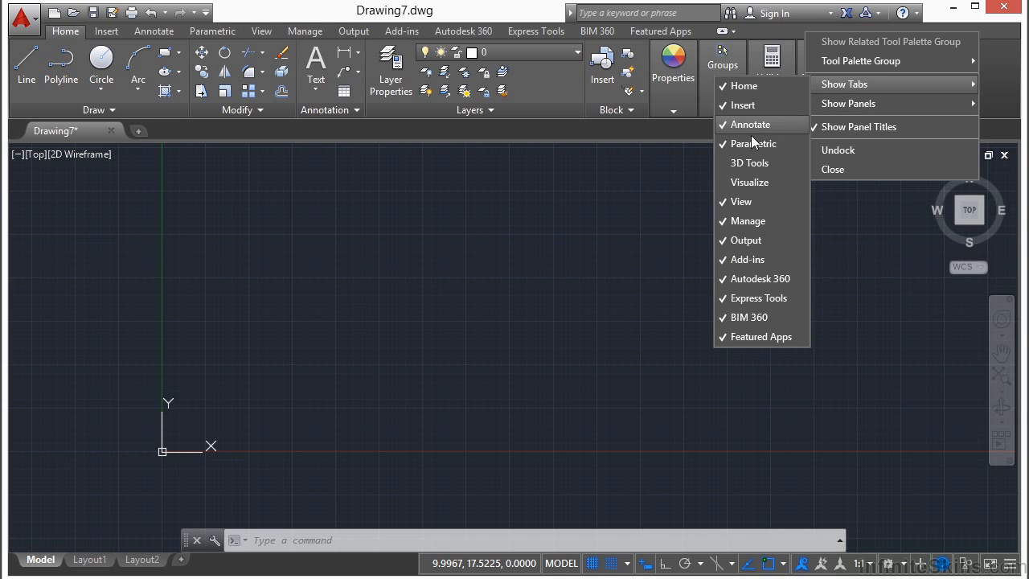
click(733, 183)
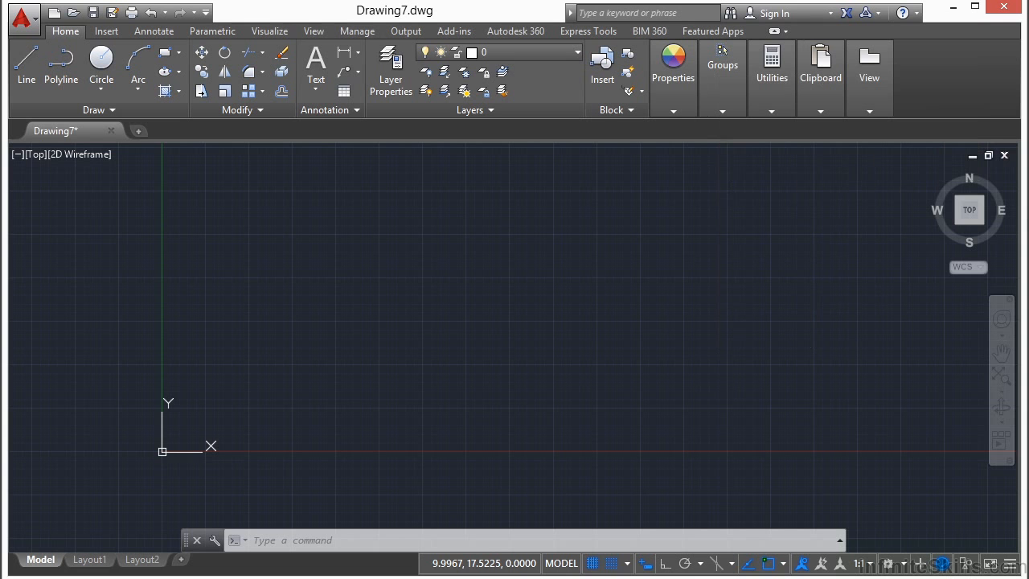
click(271, 33)
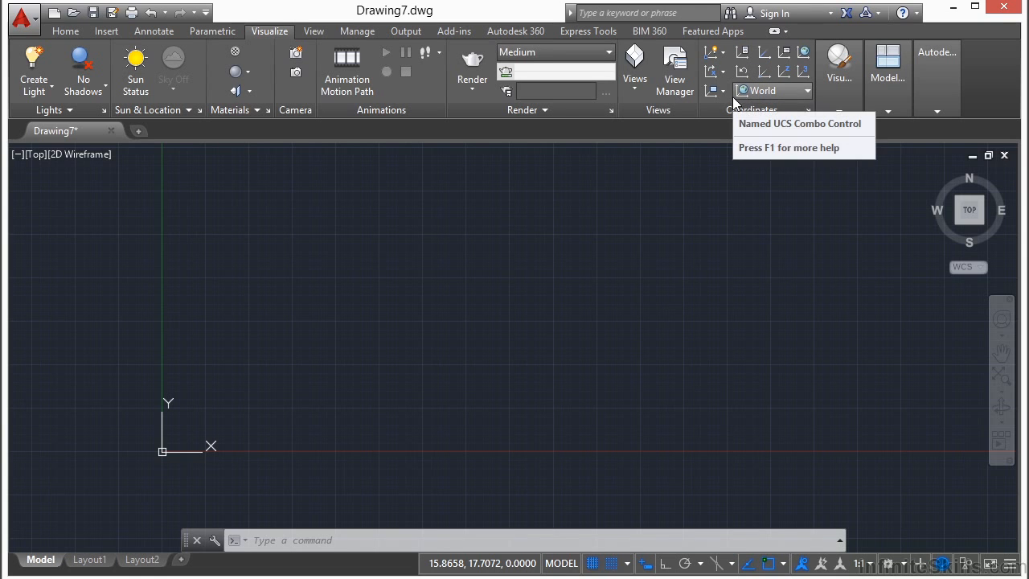
click(765, 56)
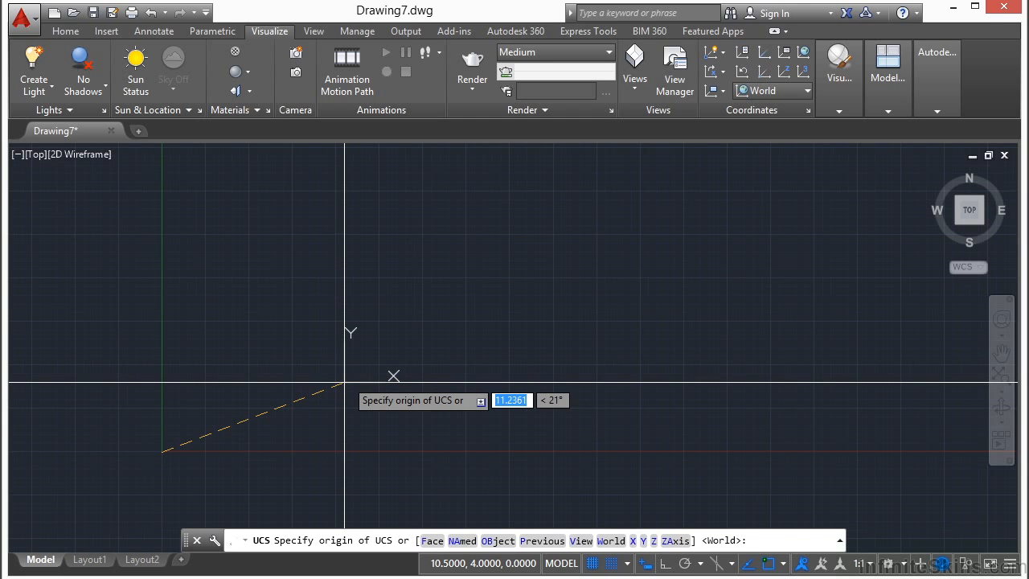
key(Escape)
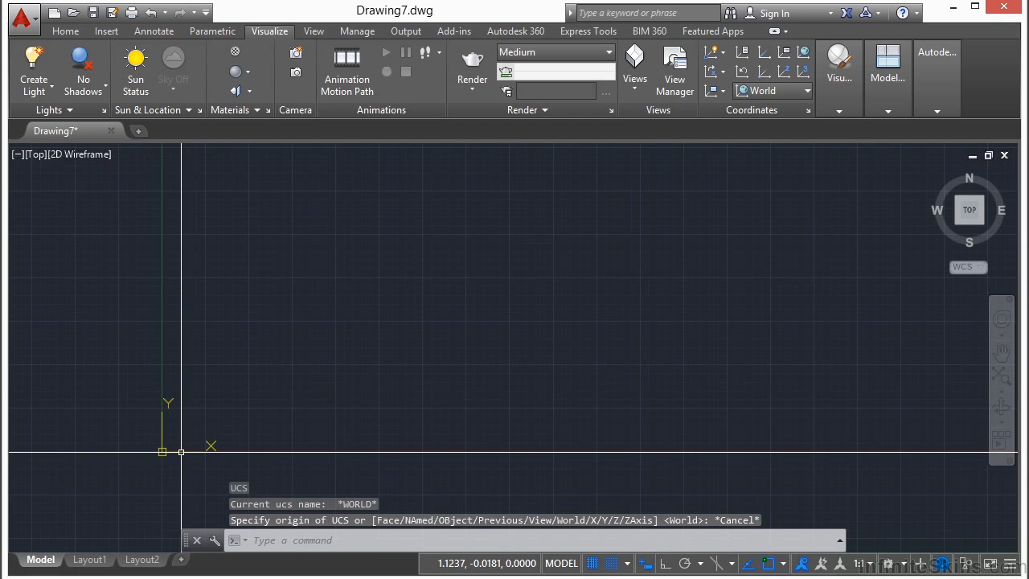
- Set the coordinate system to World and move only its origin to a point up and to the right of the world origin
right_click(180, 453)
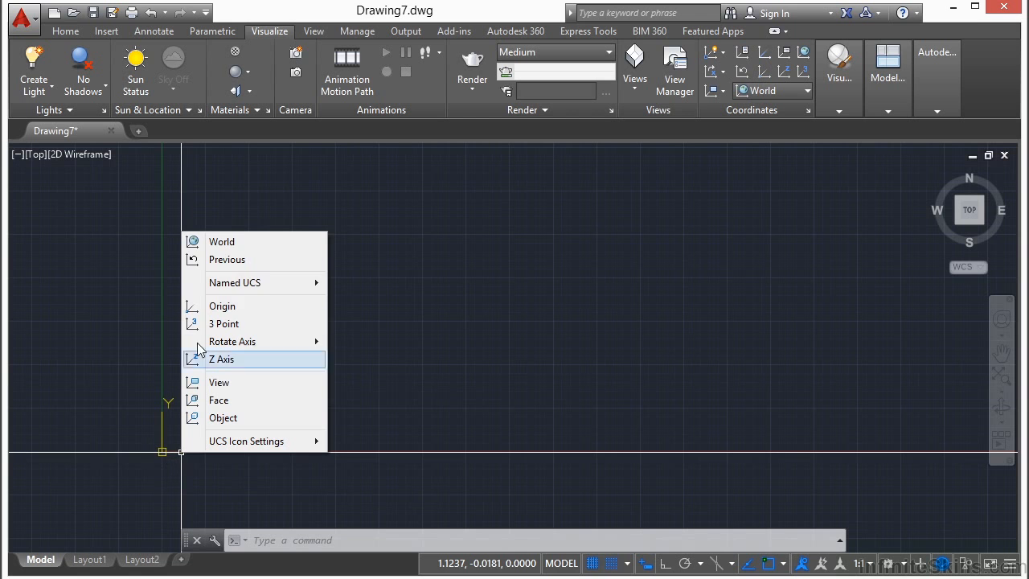
click(223, 241)
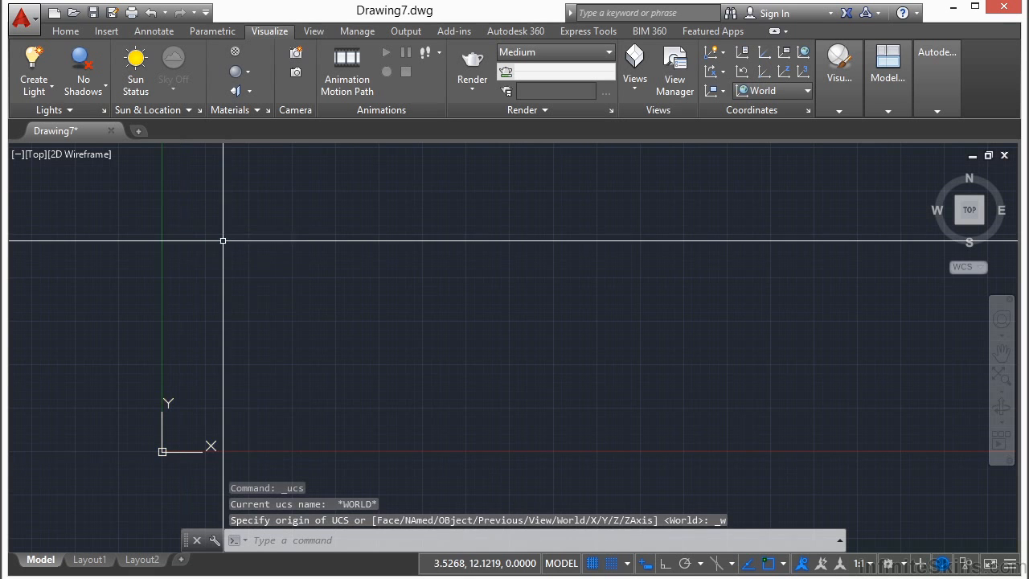
right_click(179, 453)
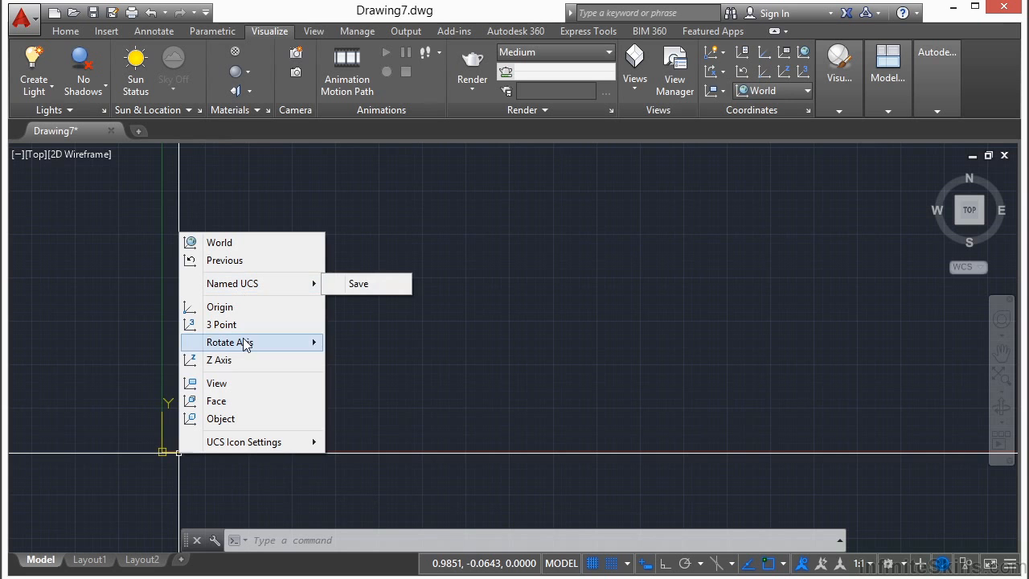
click(227, 310)
click(361, 286)
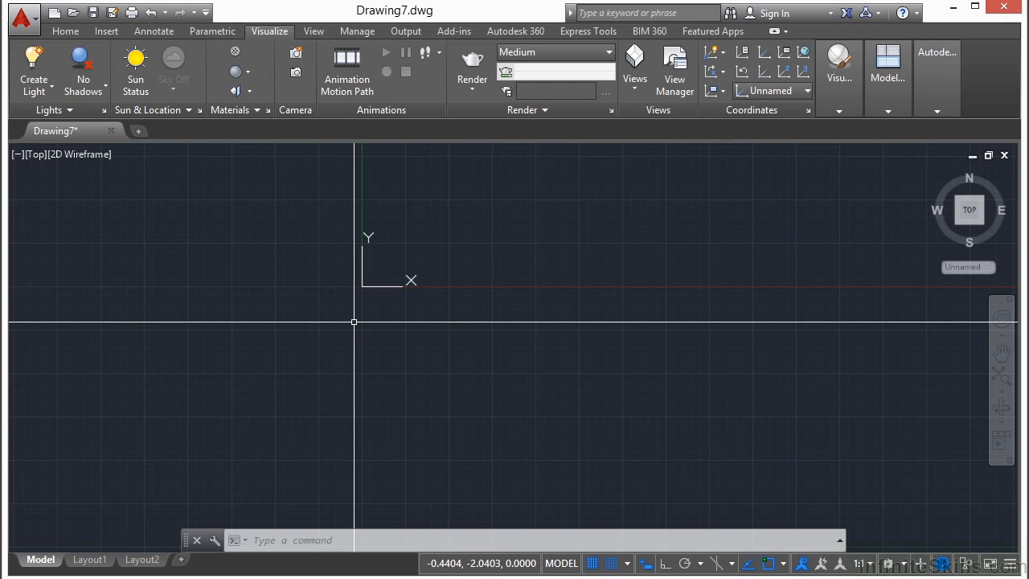
- Restore the World coordinate system from the UCS icon's origin grip
click(376, 287)
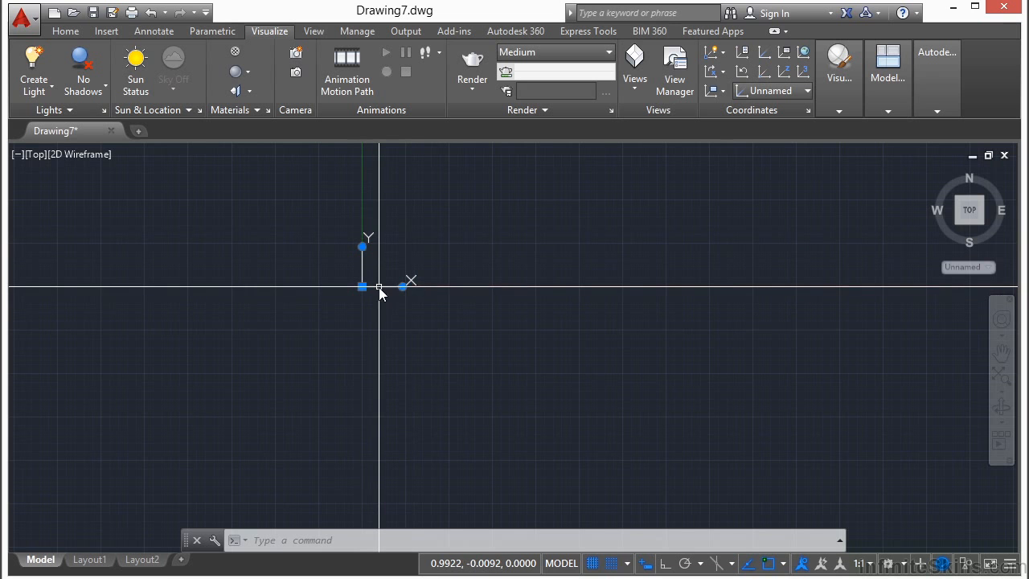
mouse_move(362, 286)
click(412, 294)
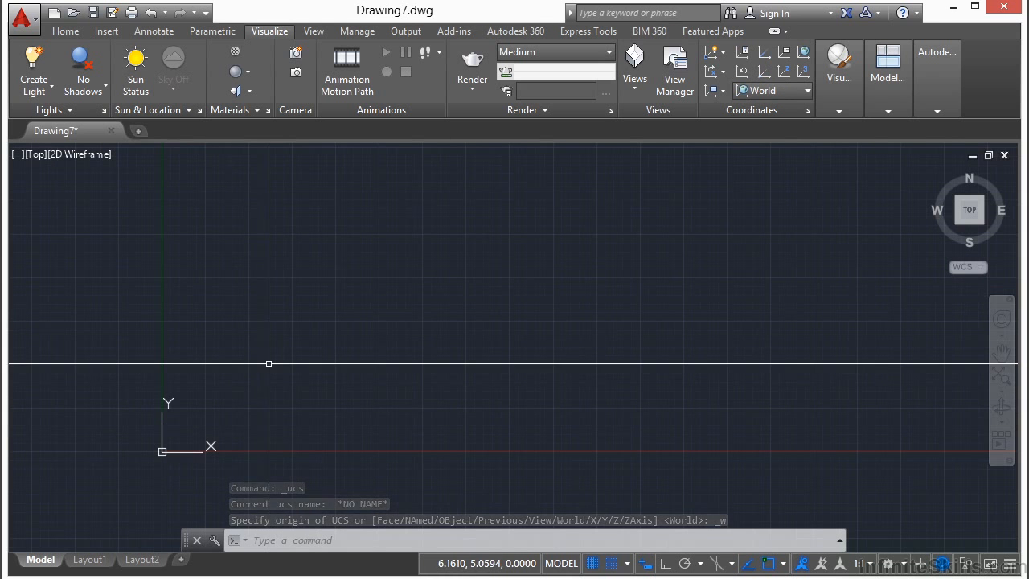
- Draw one inclined line rising to the right, above and to the right of the origin
text(l)
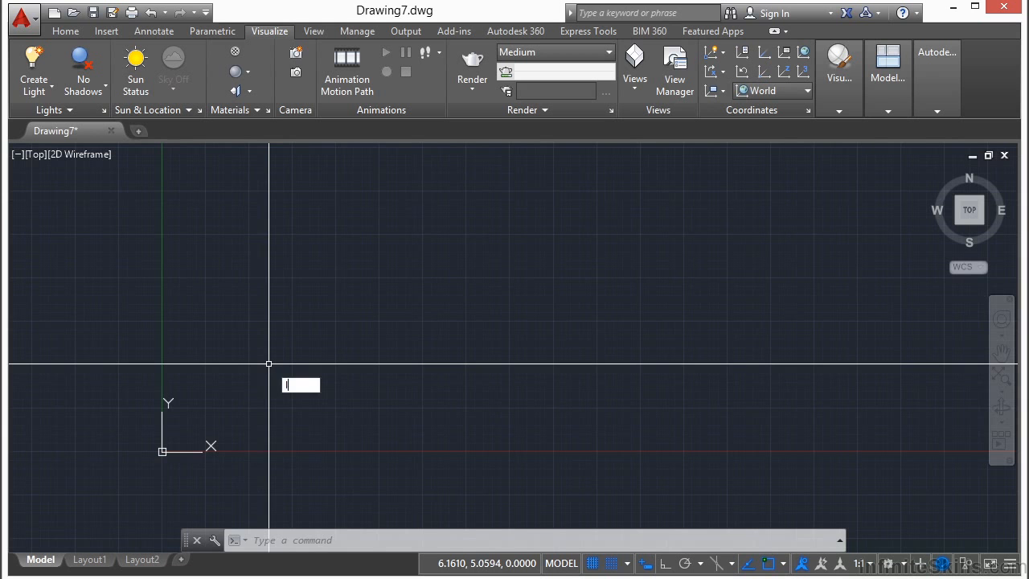
key(Return)
click(275, 372)
click(448, 278)
key(Return)
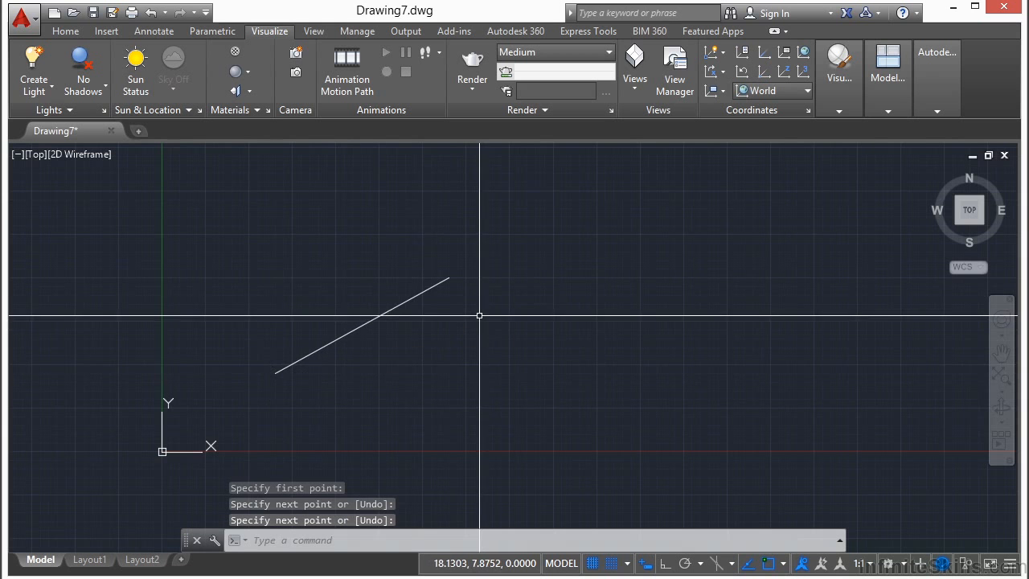
- Align the coordinate system to the inclined line with the UCS Object option
click(182, 454)
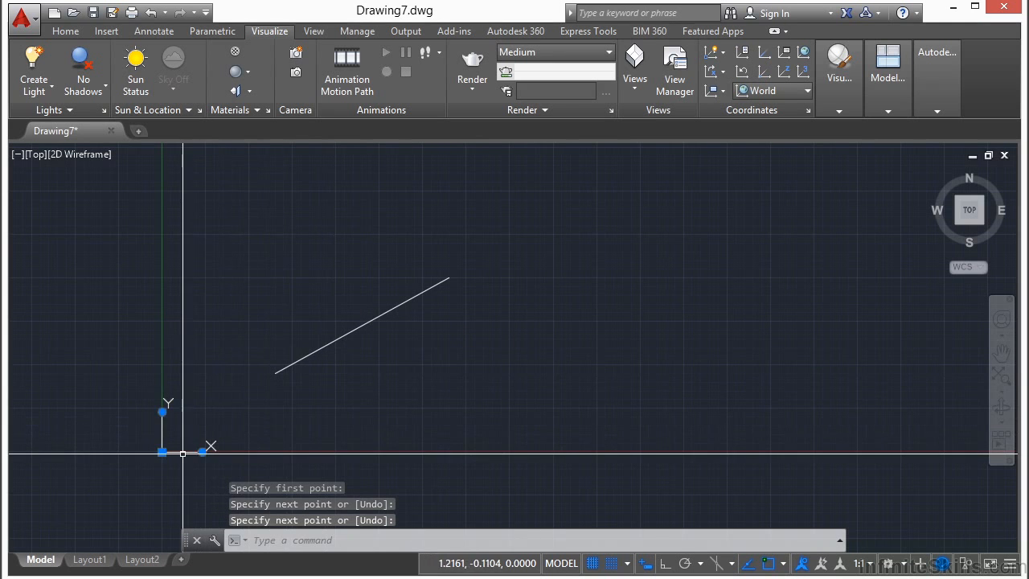
right_click(183, 454)
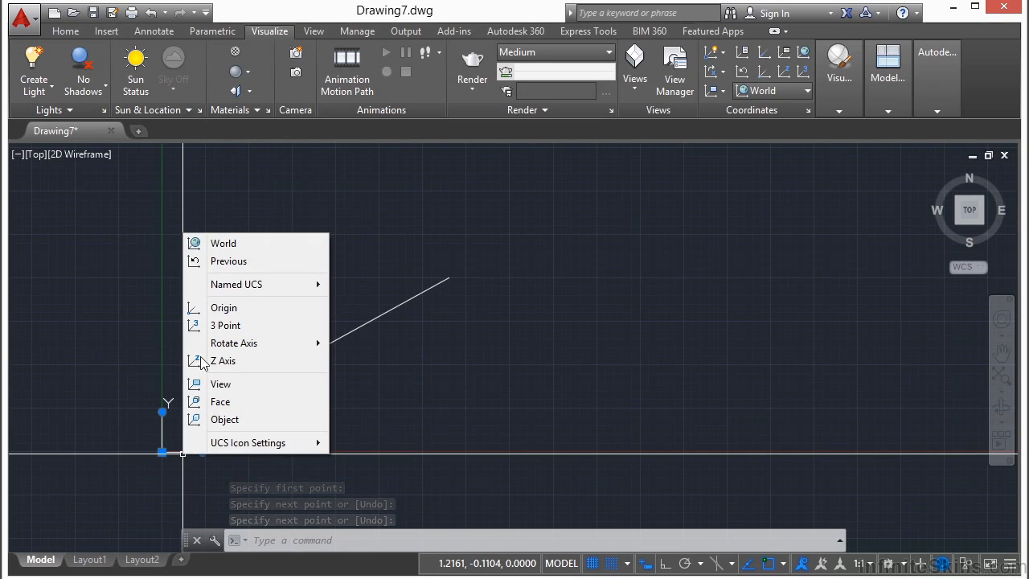
click(225, 419)
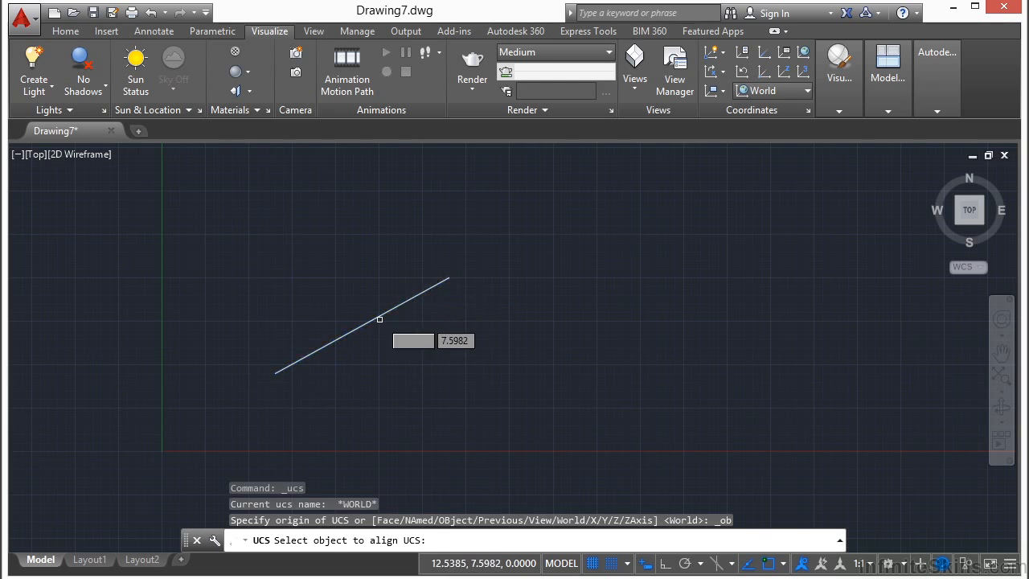
click(312, 349)
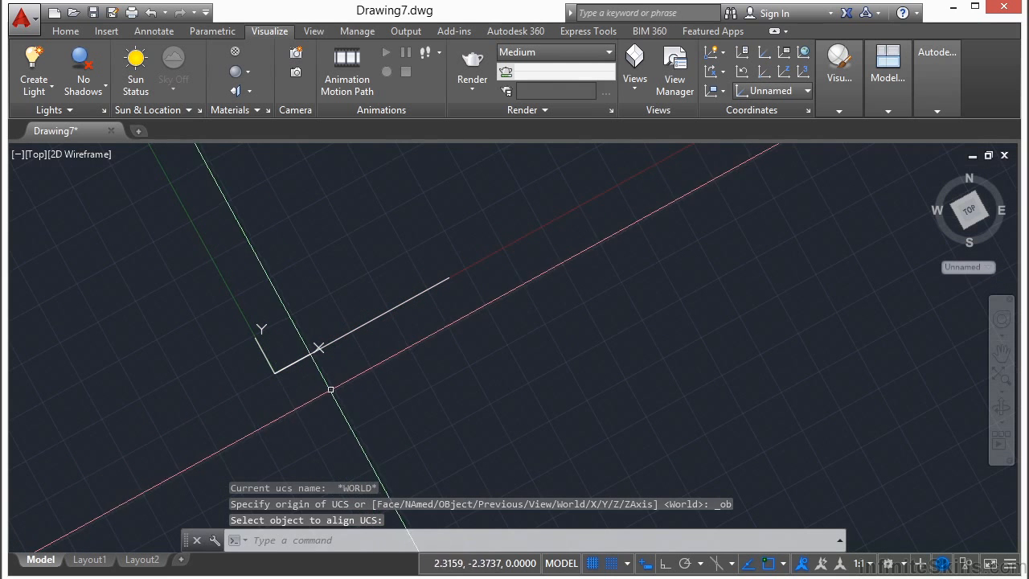
click(329, 390)
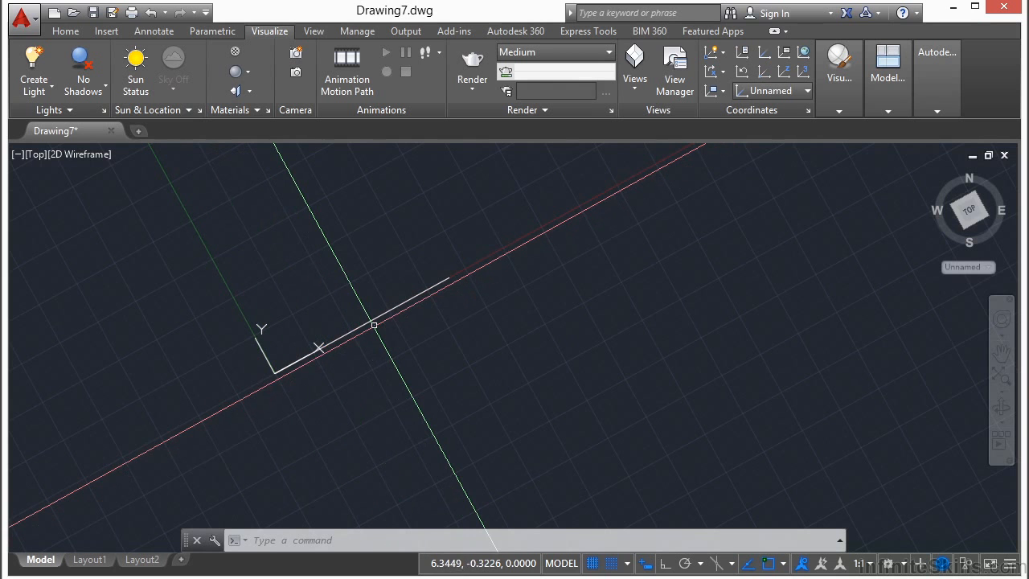
- With Ortho on, draw a line crossing the inclined line perpendicularly, continued by a segment about 6.5 units long parallel to the inclined line
middle_drag(370, 352, 430, 349)
text(l)
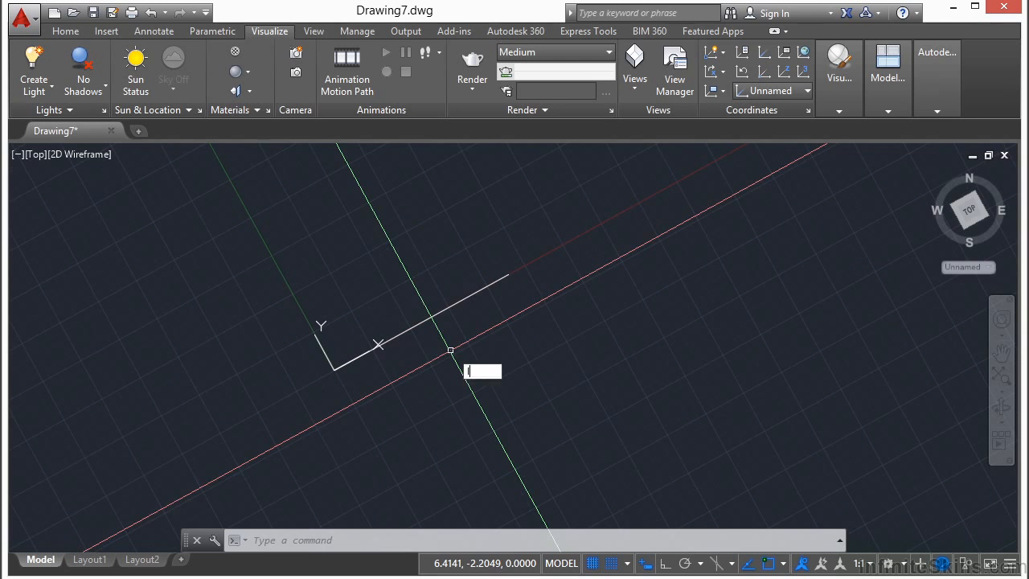
key(Return)
click(417, 247)
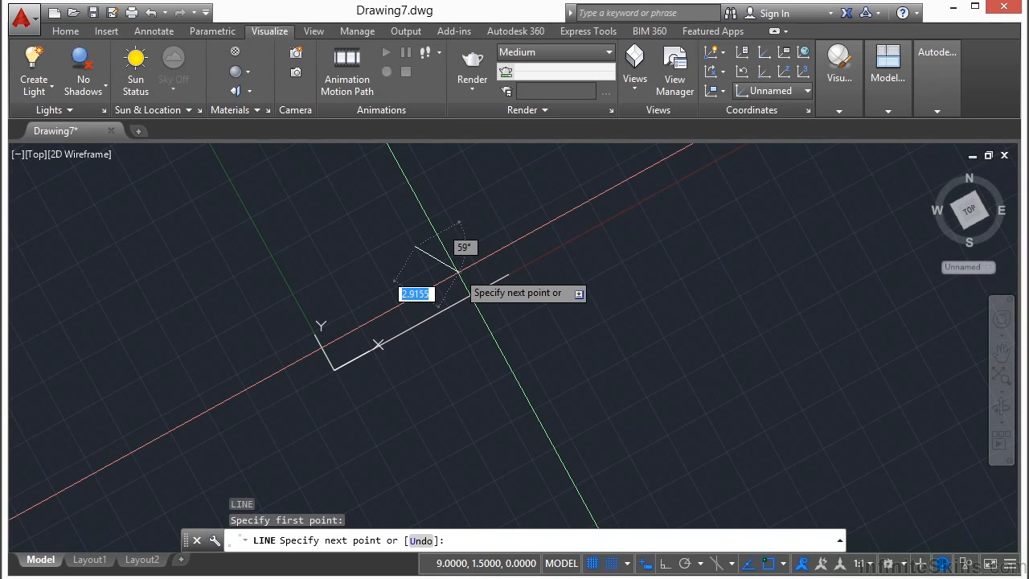
key(F8)
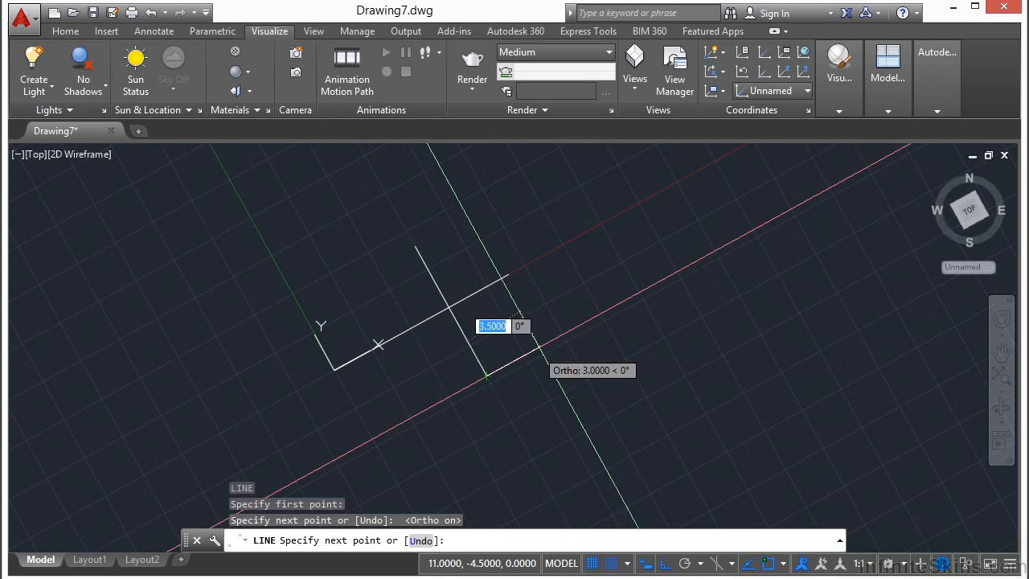
click(585, 323)
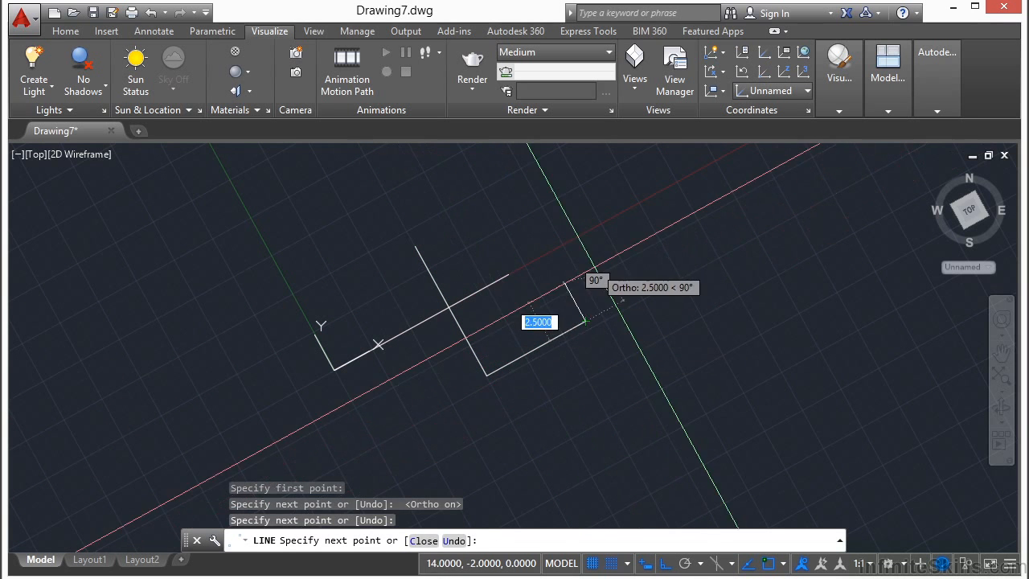
key(Return)
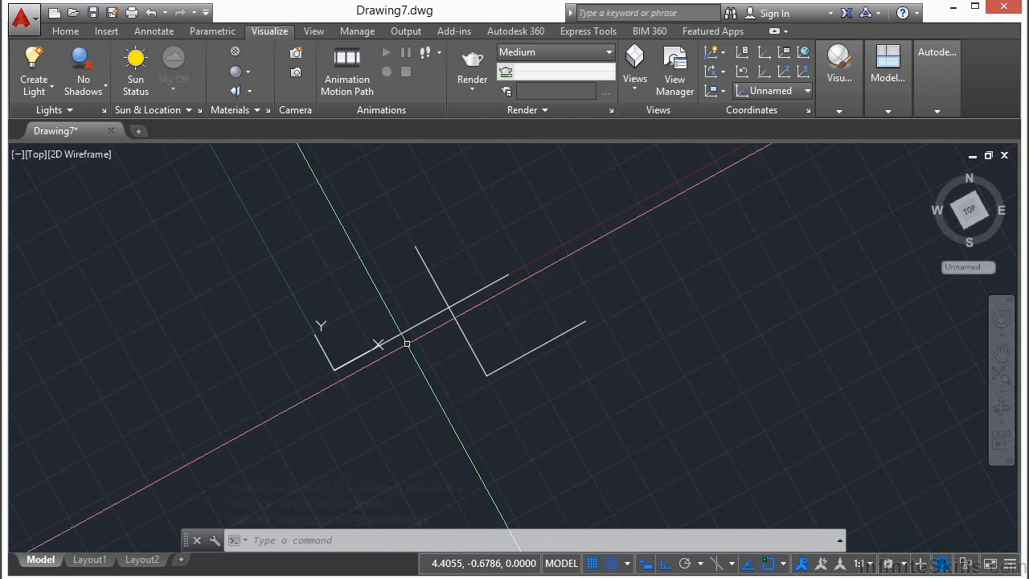
- Turn Ortho off and rotate the UCS X axis so it points slightly downward to the right
mouse_move(429, 356)
middle_down()
mouse_move(404, 361)
mouse_move(346, 325)
middle_up()
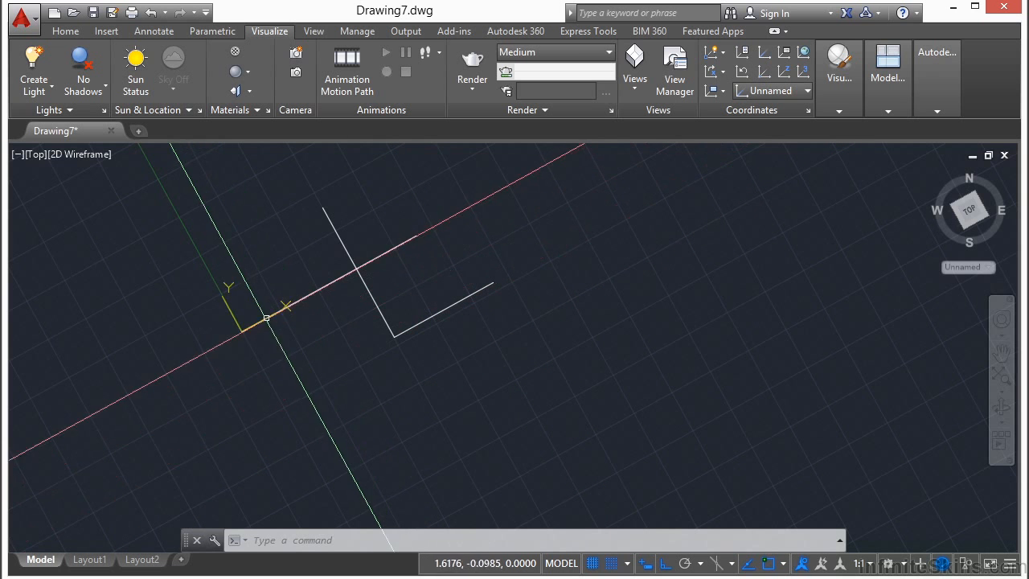
click(266, 321)
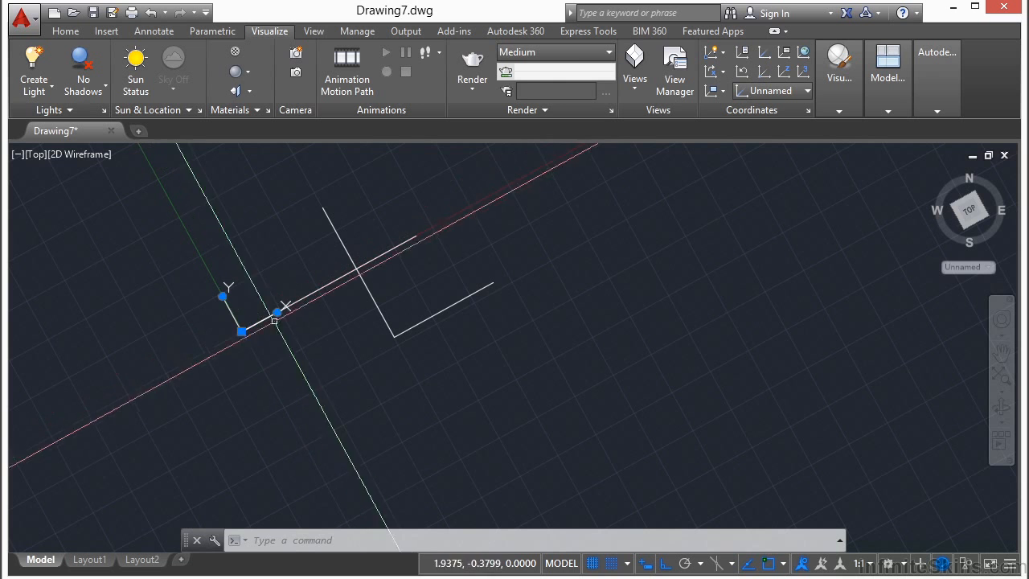
click(278, 311)
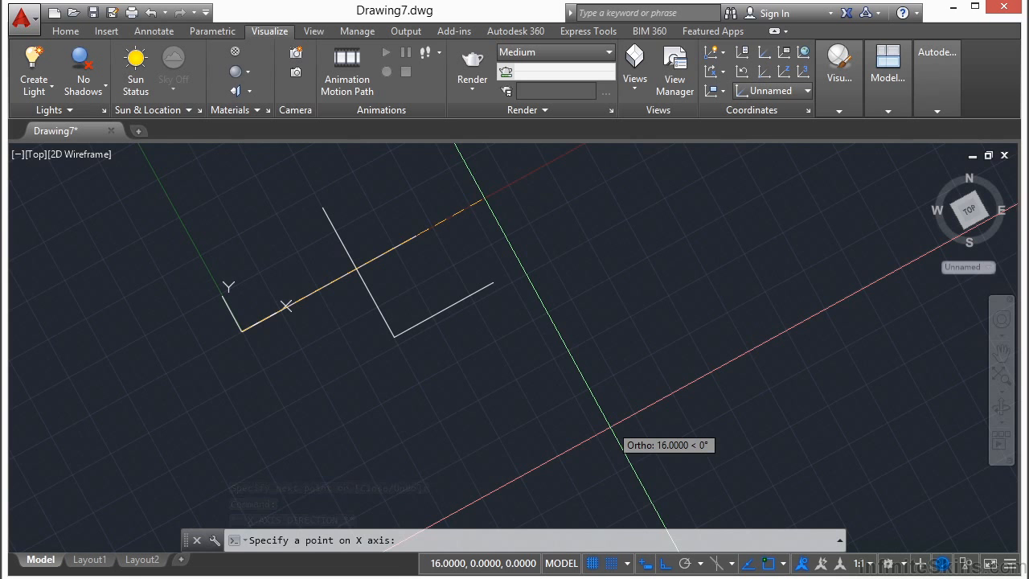
key(F8)
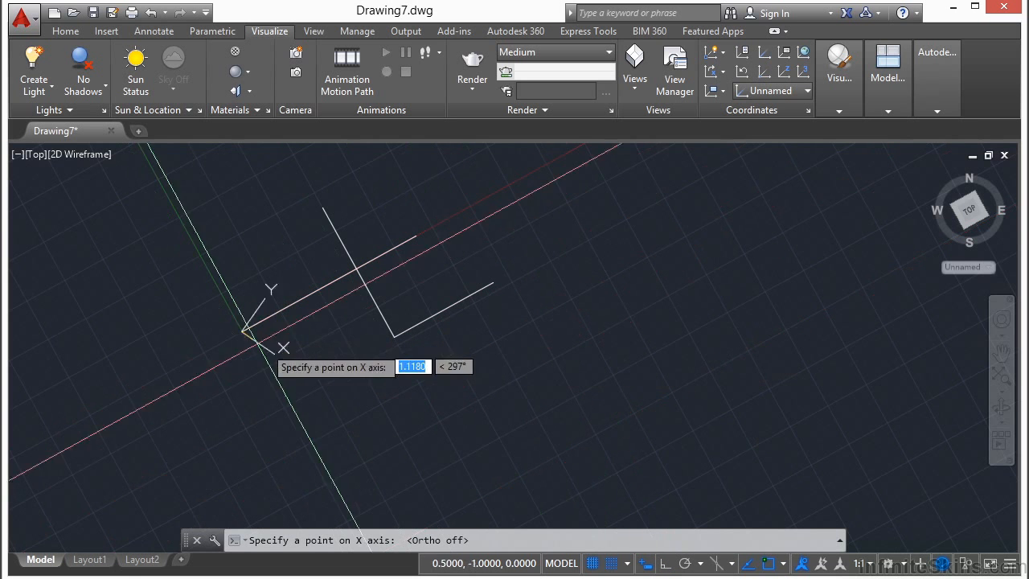
click(303, 351)
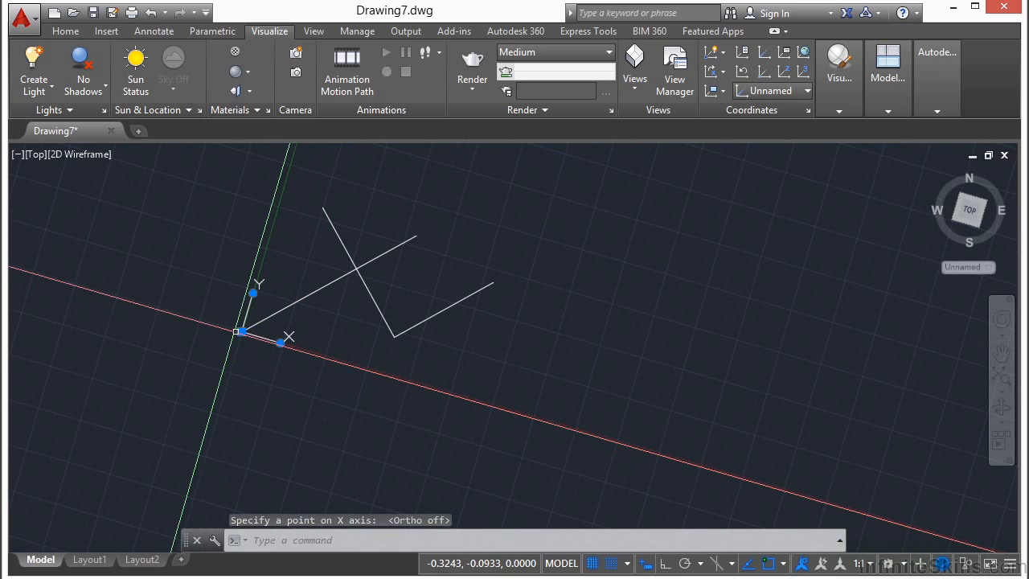
- Move the UCS origin to the right of the drawn lines and rotate its Y axis to point slightly left of vertical
click(241, 331)
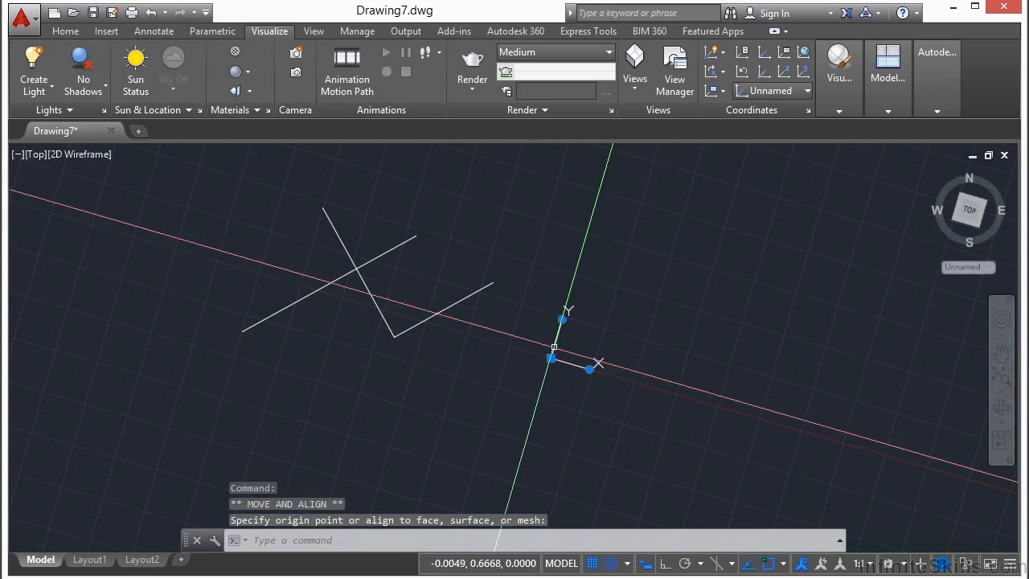
double_click(561, 325)
click(562, 319)
click(544, 320)
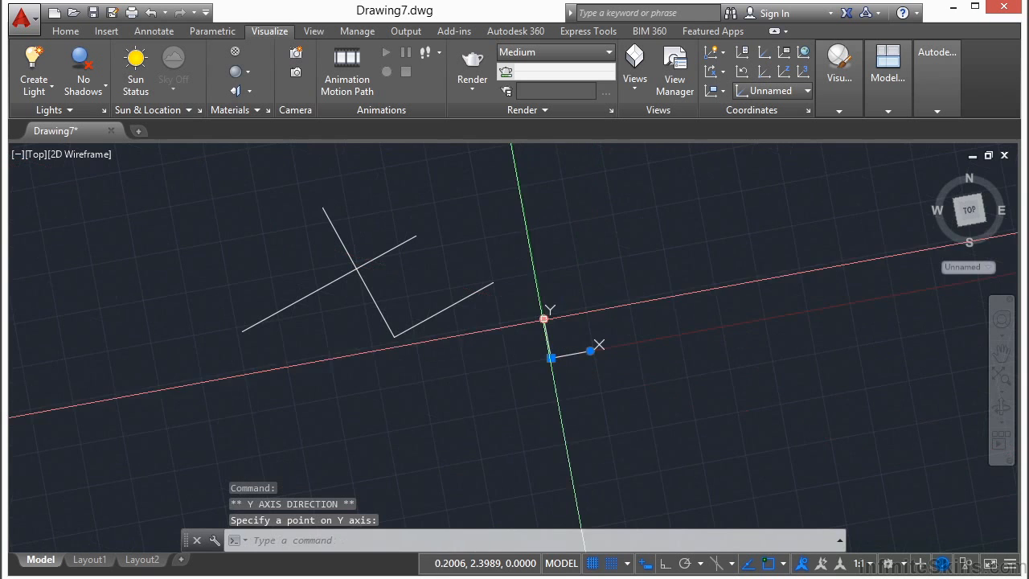
middle_drag(593, 268, 359, 281)
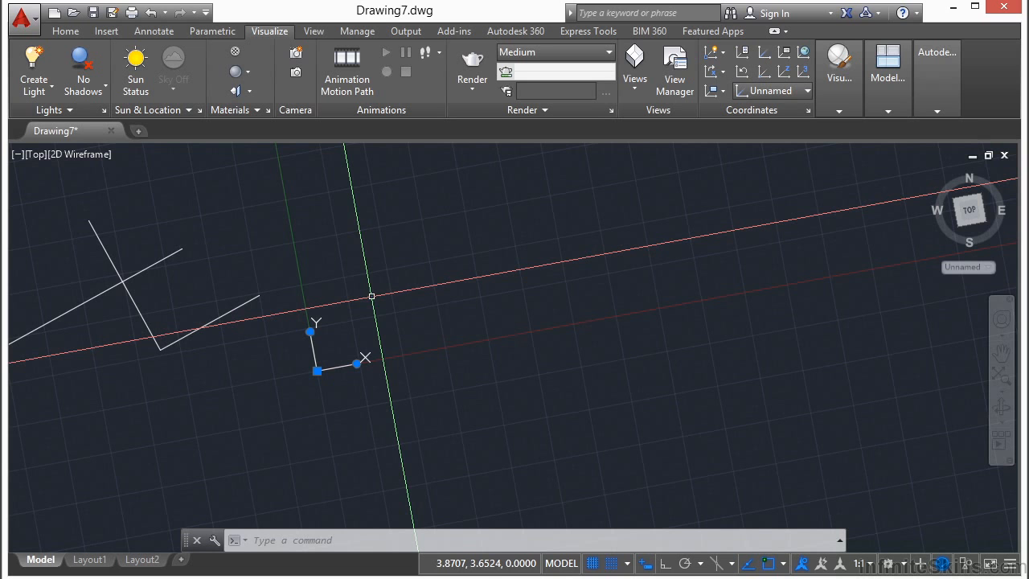
- Examine the preset coordinate systems, the UCS icon settings and the list of named coordinate systems
key(Escape)
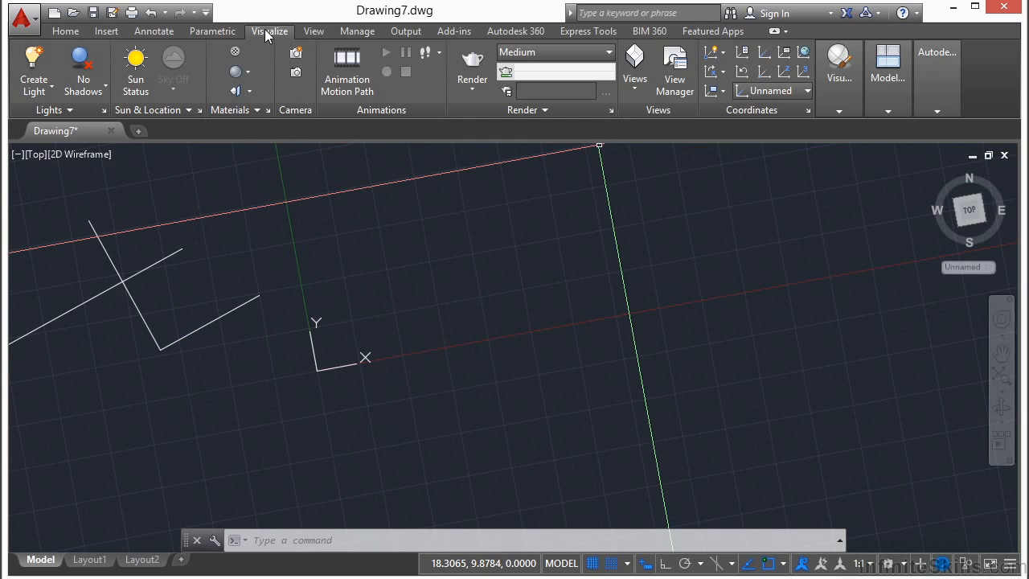
click(800, 92)
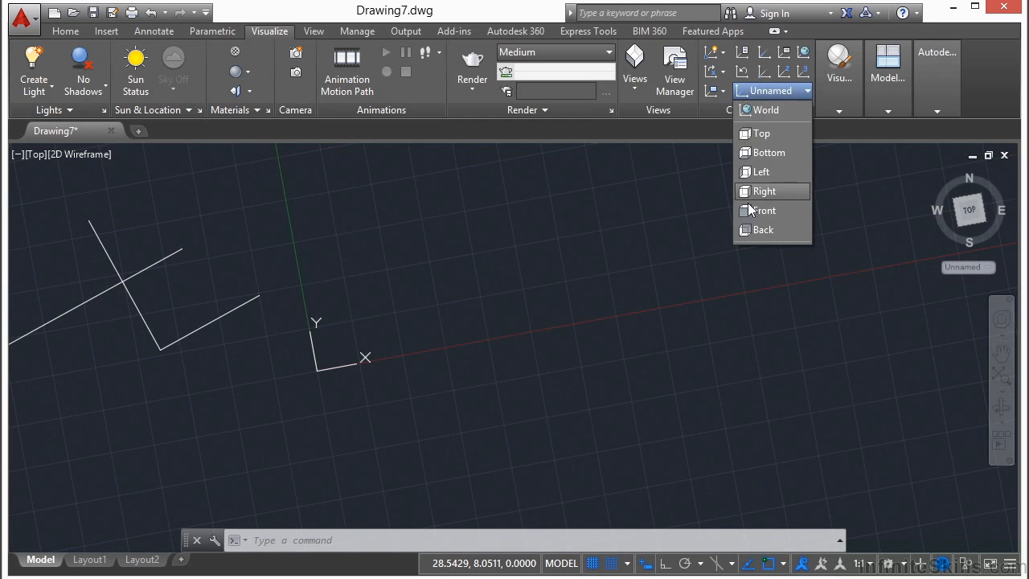
click(764, 200)
click(809, 110)
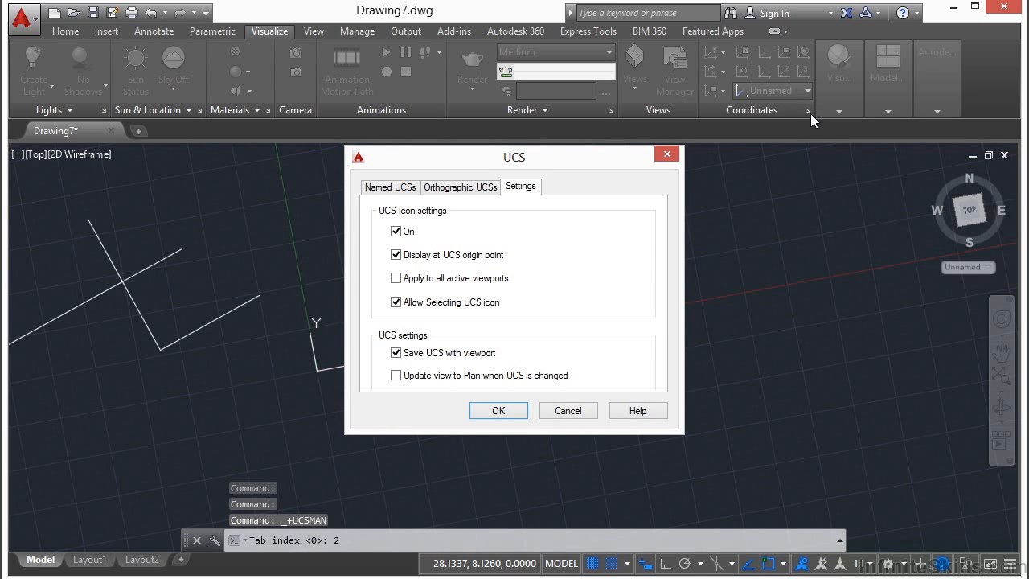
click(404, 188)
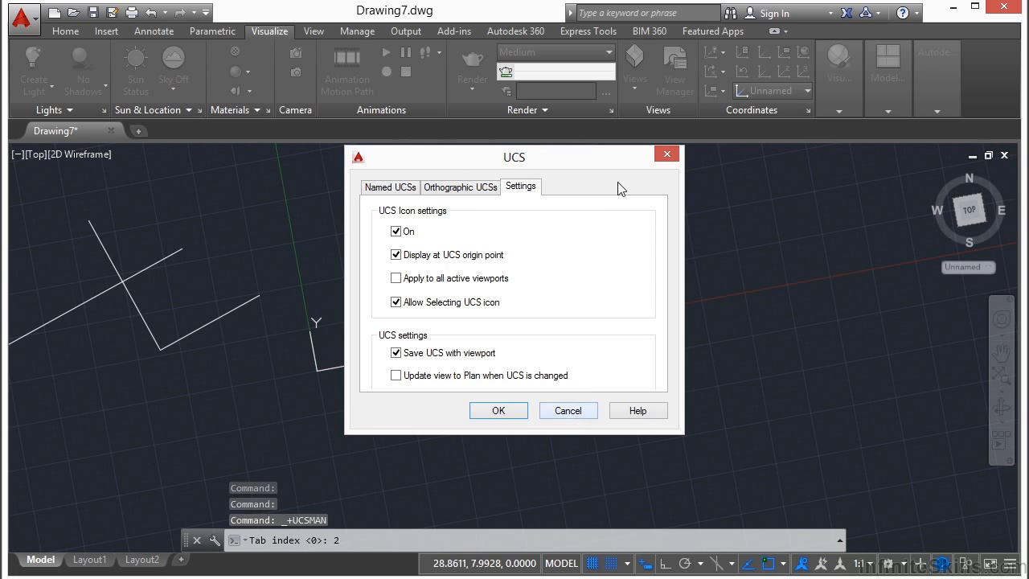
click(568, 411)
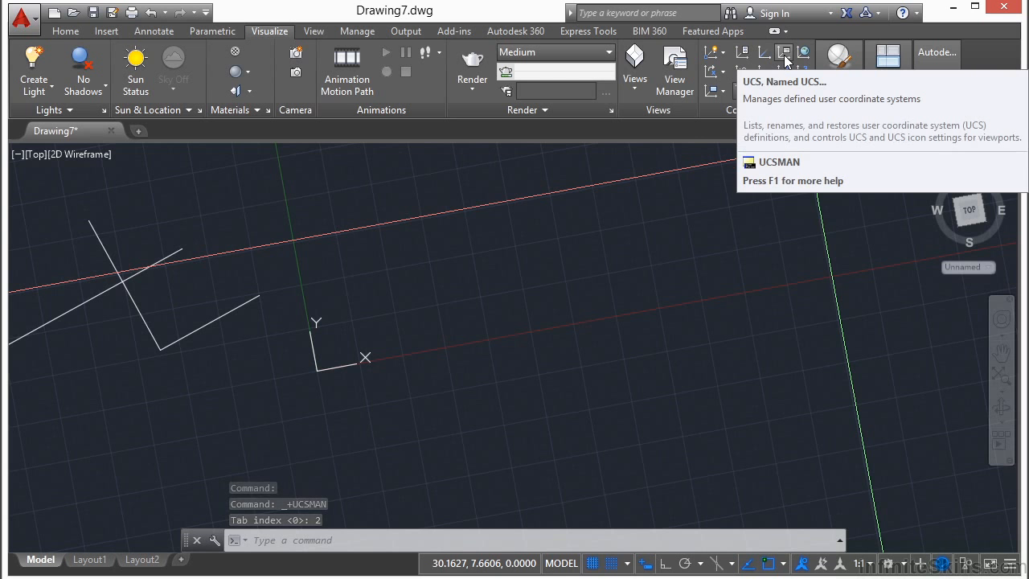
click(784, 53)
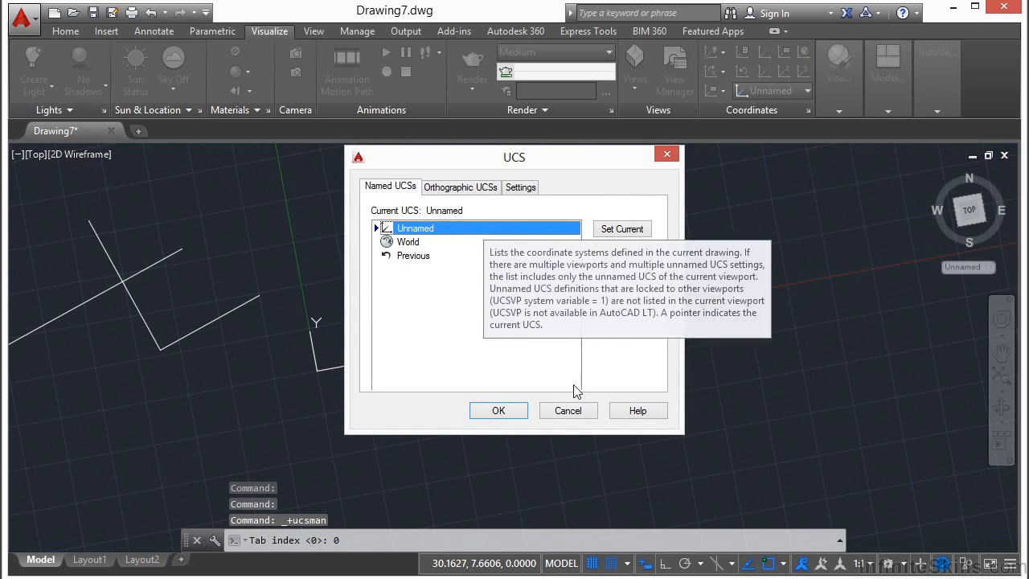
click(566, 410)
- Save the current unnamed coordinate system under the name Custom 1 in the named UCS list
click(334, 366)
mouse_move(334, 366)
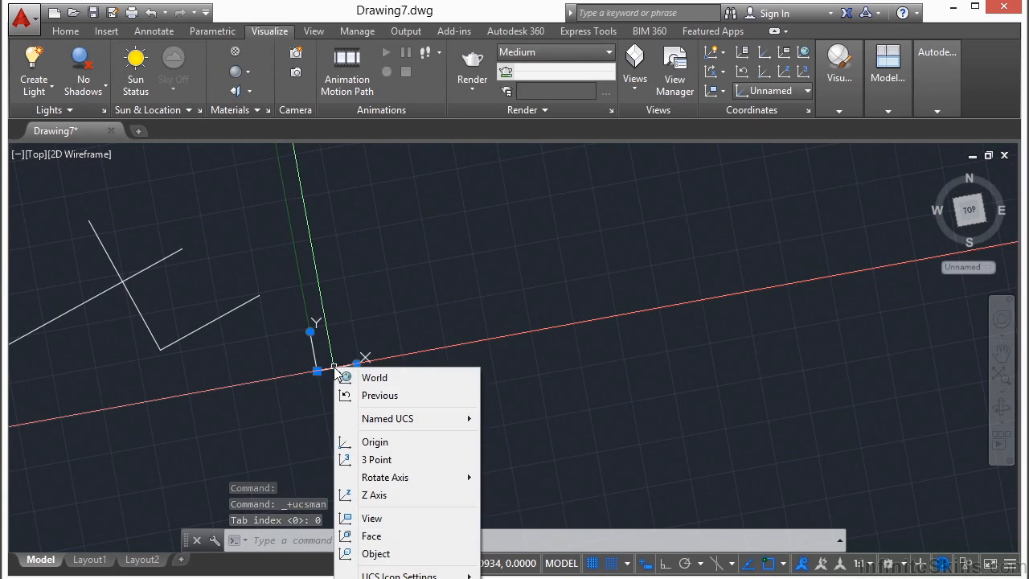
mouse_move(402, 419)
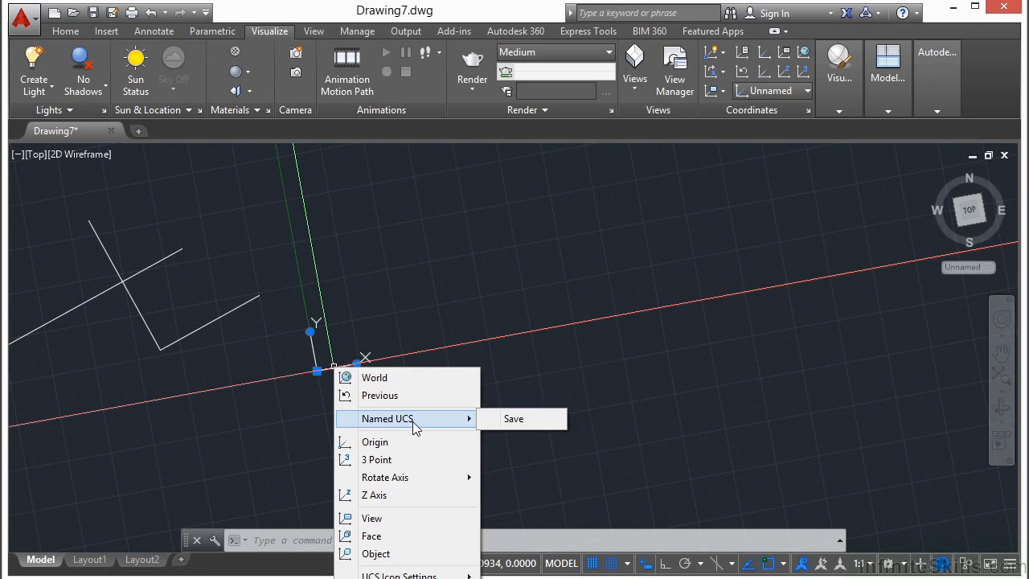
click(413, 425)
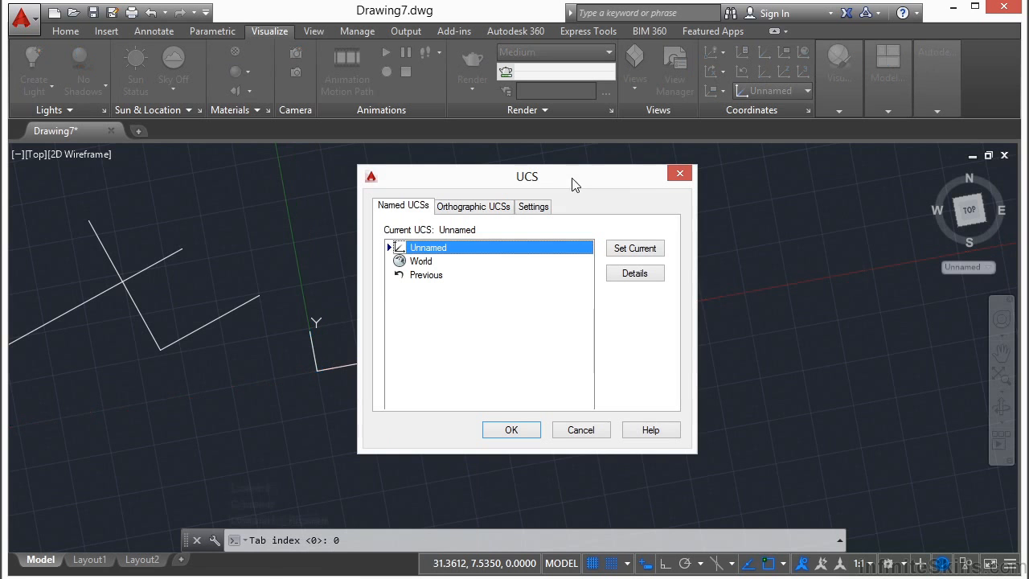
click(423, 263)
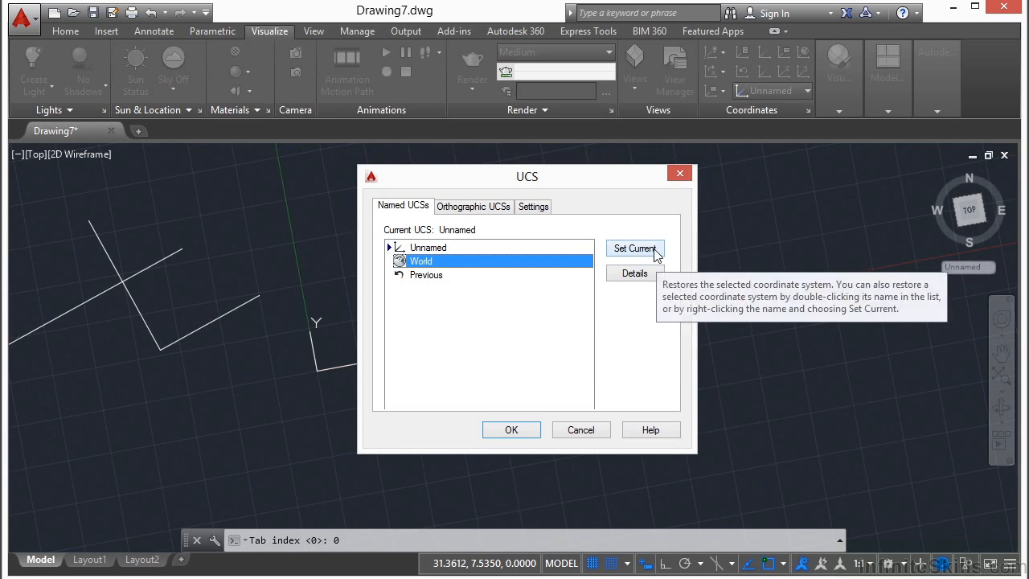
click(434, 277)
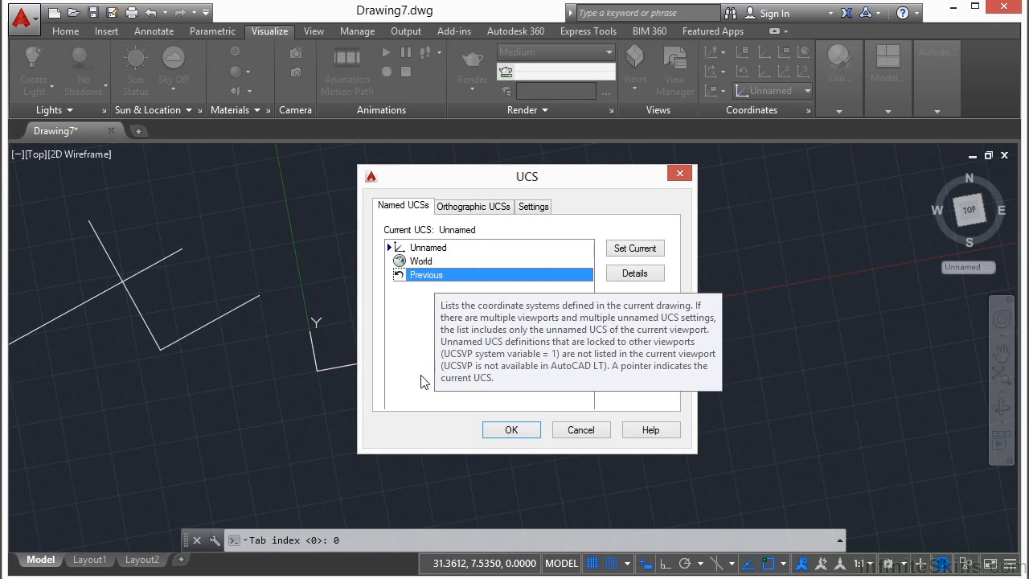
click(444, 249)
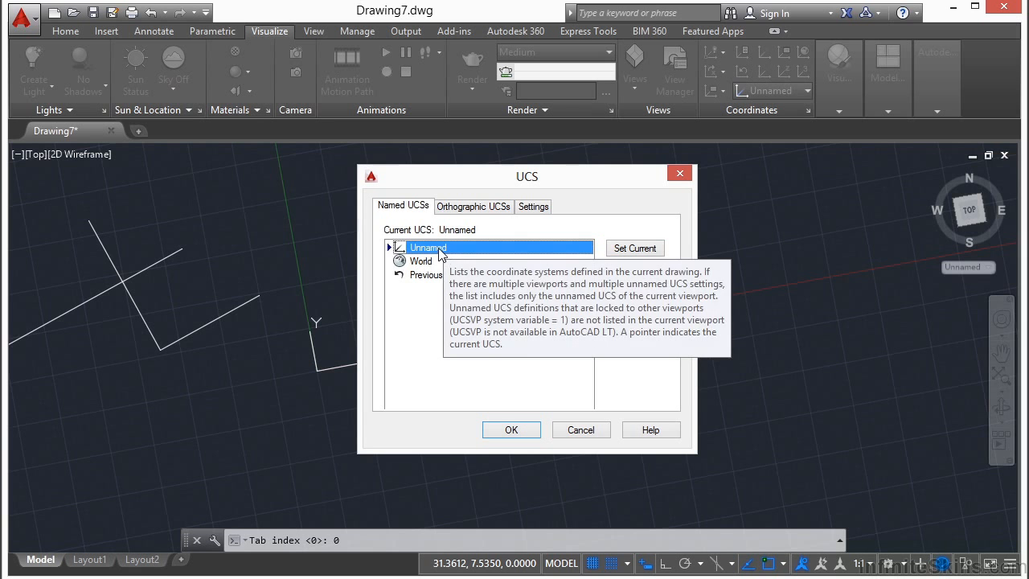
click(440, 251)
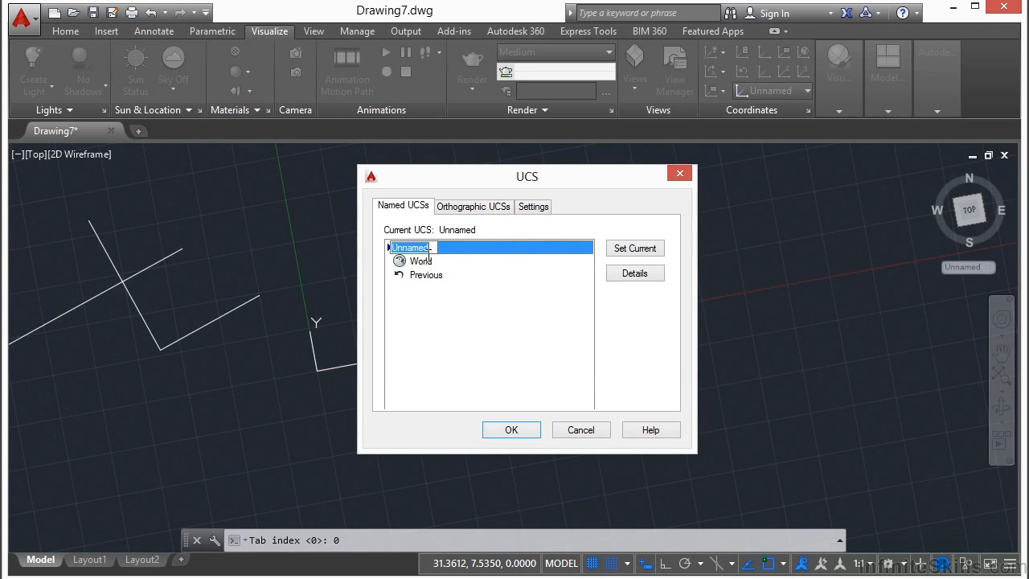
text(Custom 1)
key(Return)
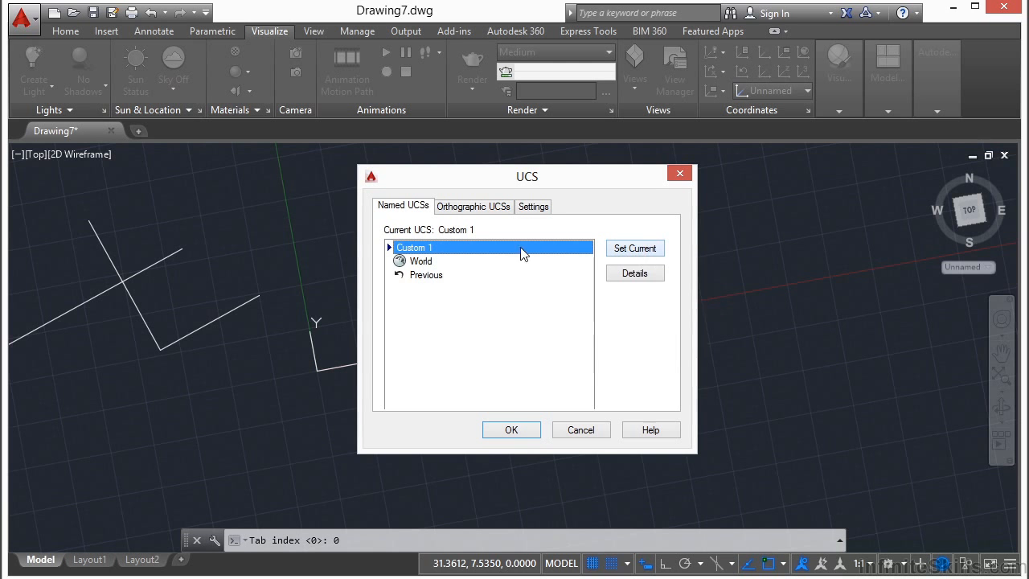
click(520, 428)
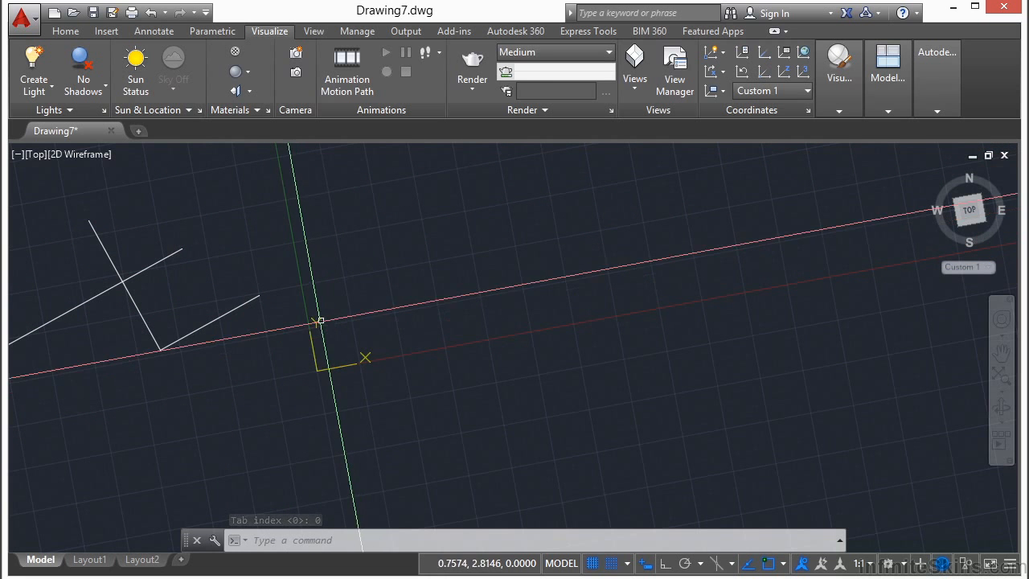
- Return the drawing to the World coordinate system
click(332, 366)
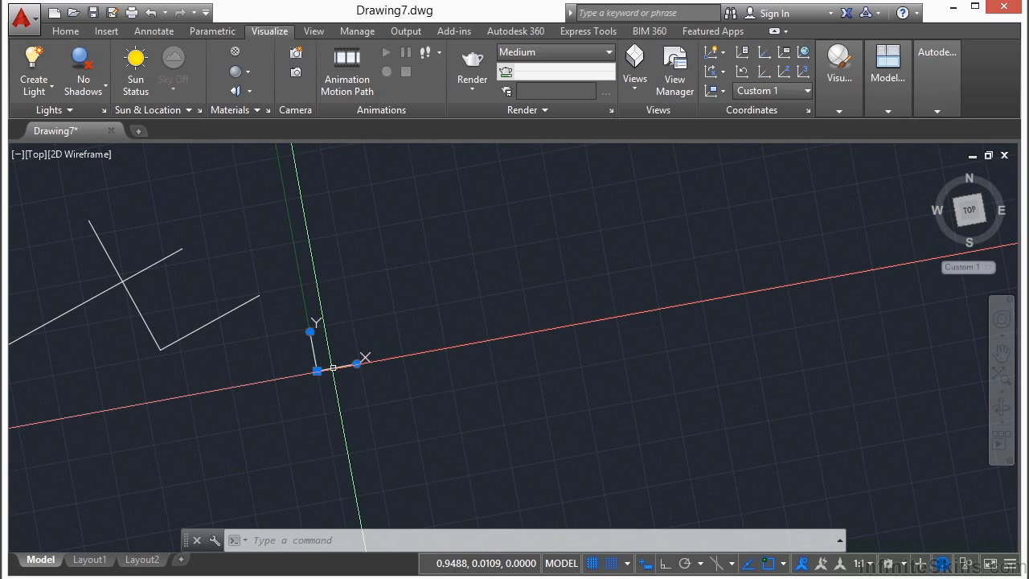
mouse_move(332, 367)
click(378, 380)
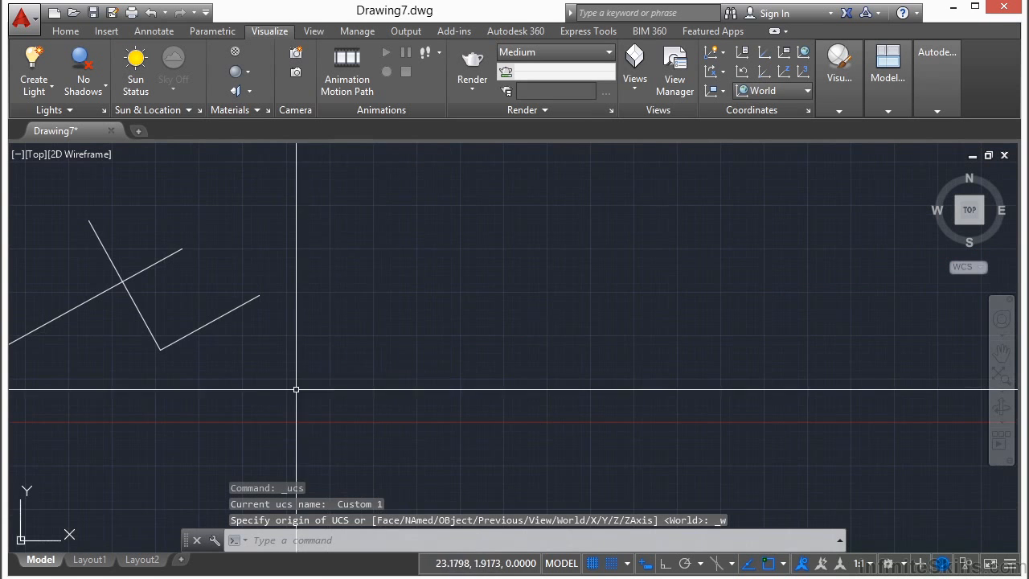
middle_drag(300, 381, 400, 312)
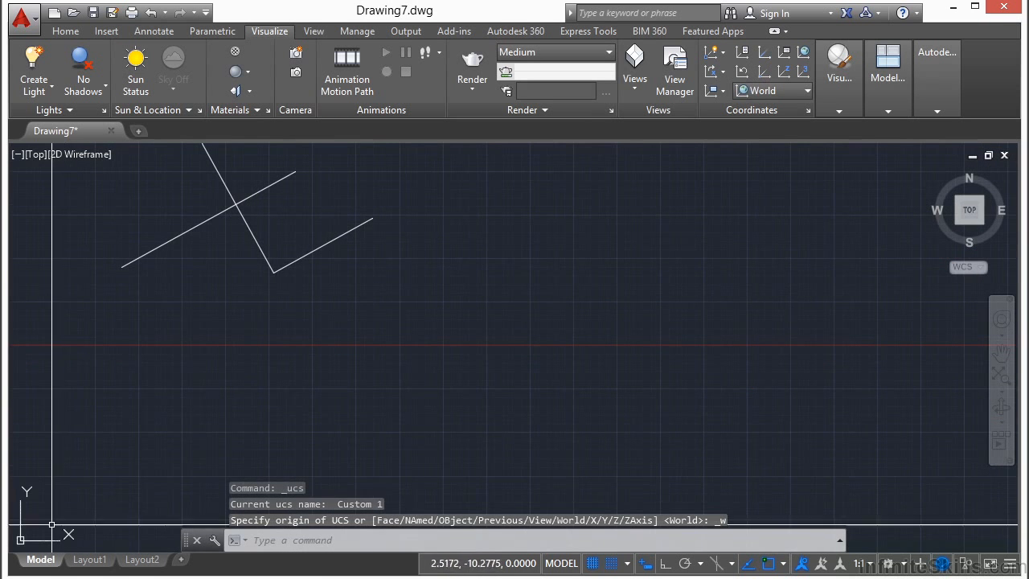
- Restore the saved Custom 1 coordinate system as the current one from the named UCS list
click(807, 112)
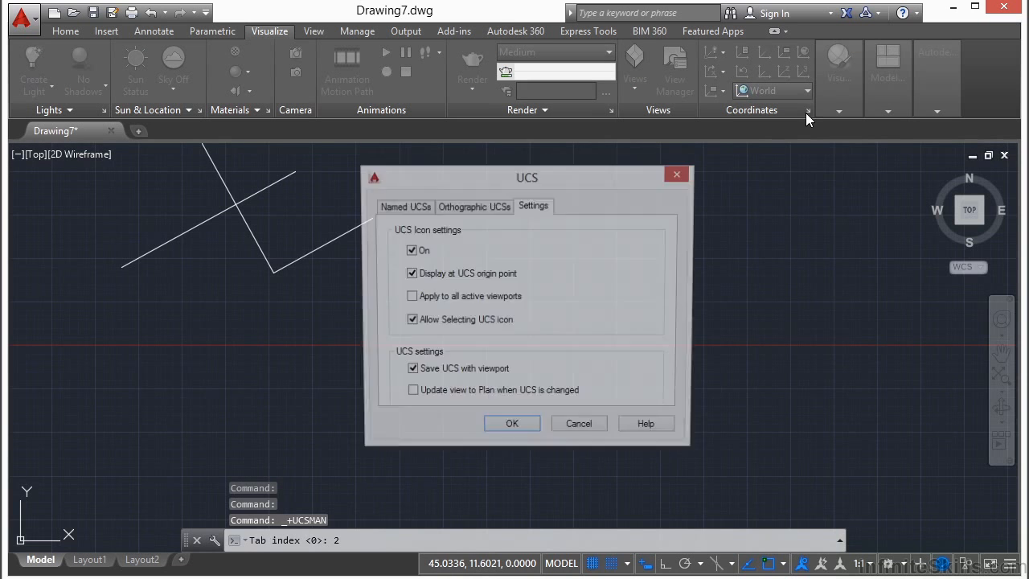
click(406, 209)
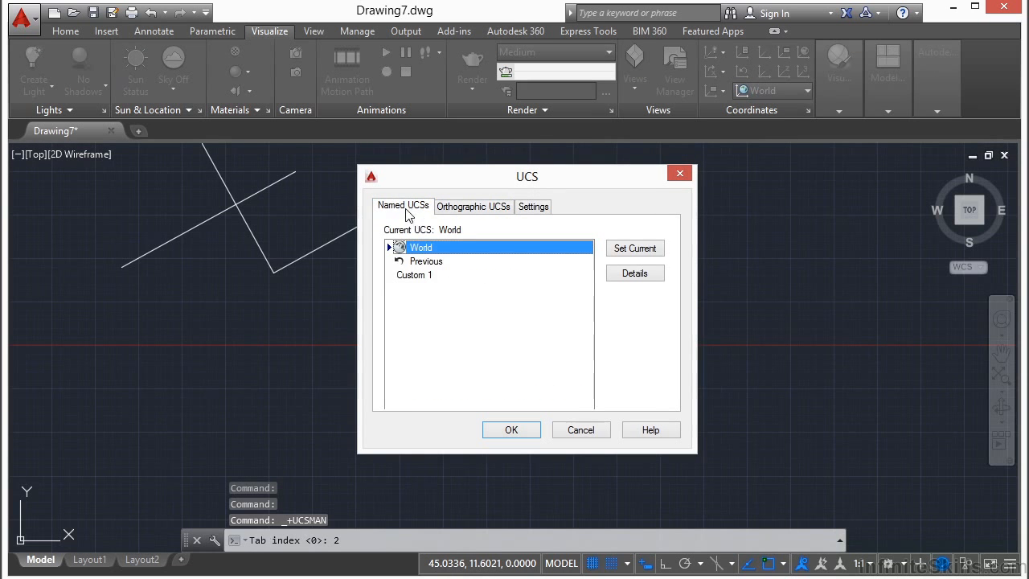
click(414, 277)
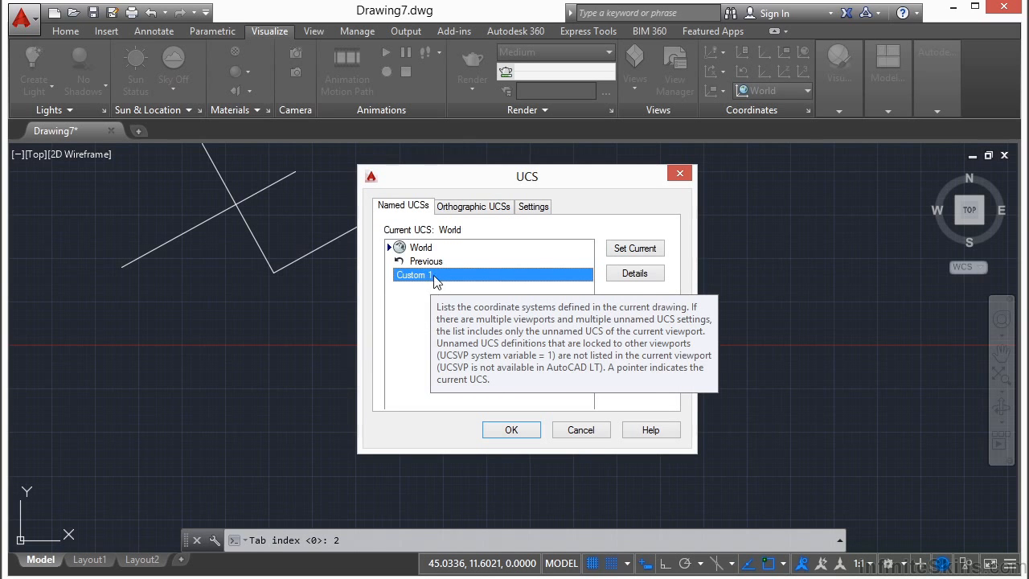
click(632, 253)
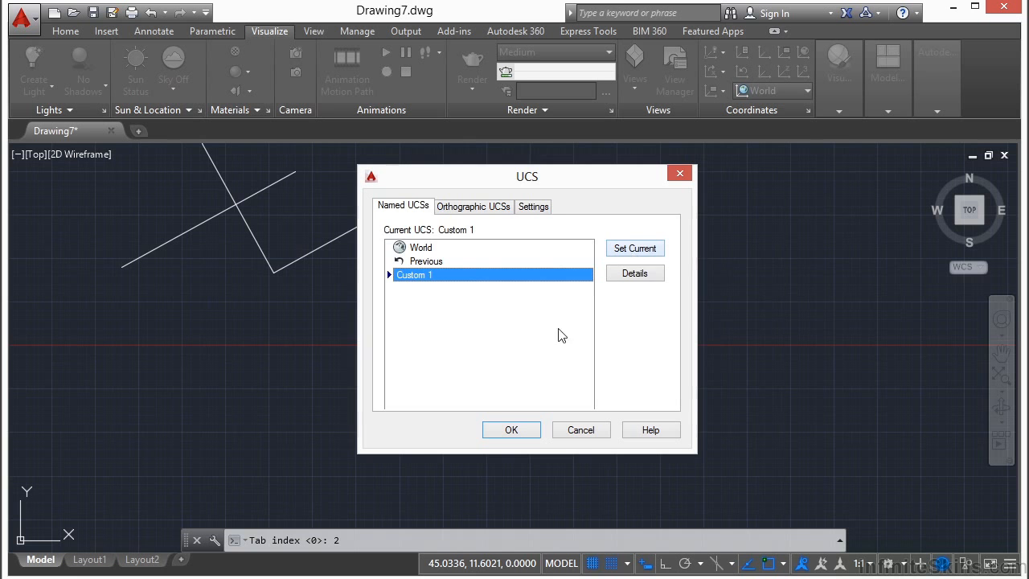
click(521, 433)
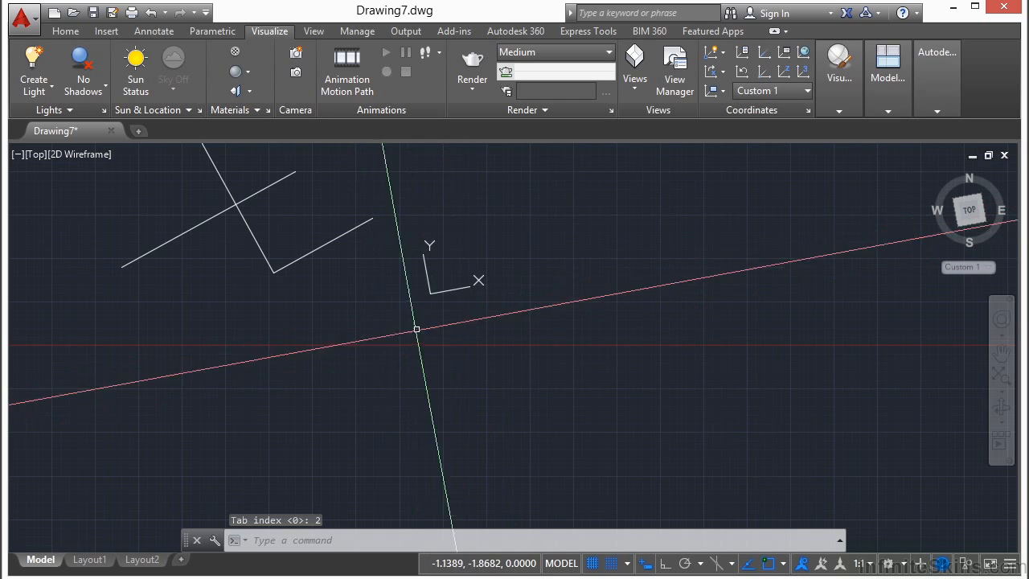
middle_drag(364, 306, 340, 340)
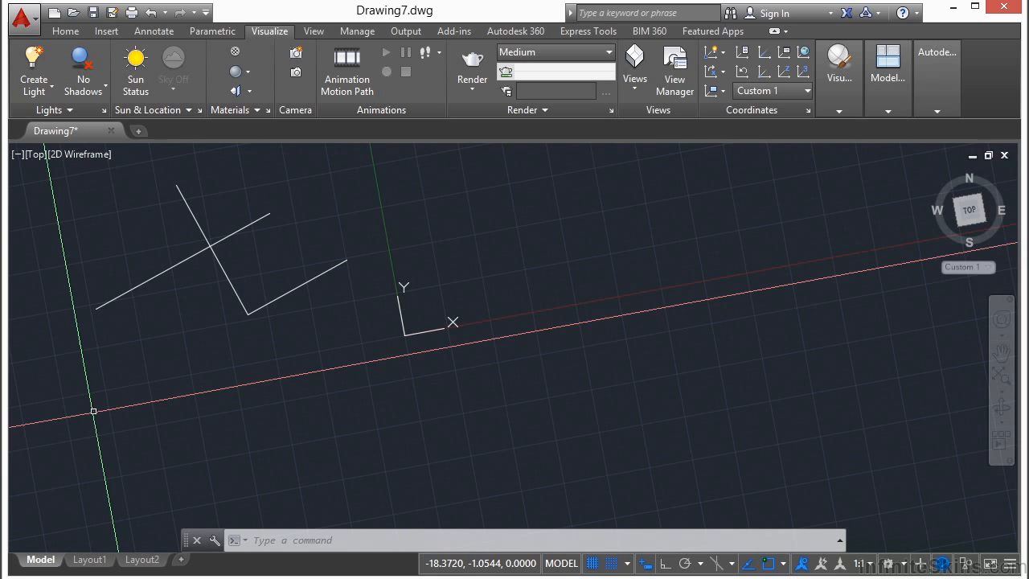
key(Escape)
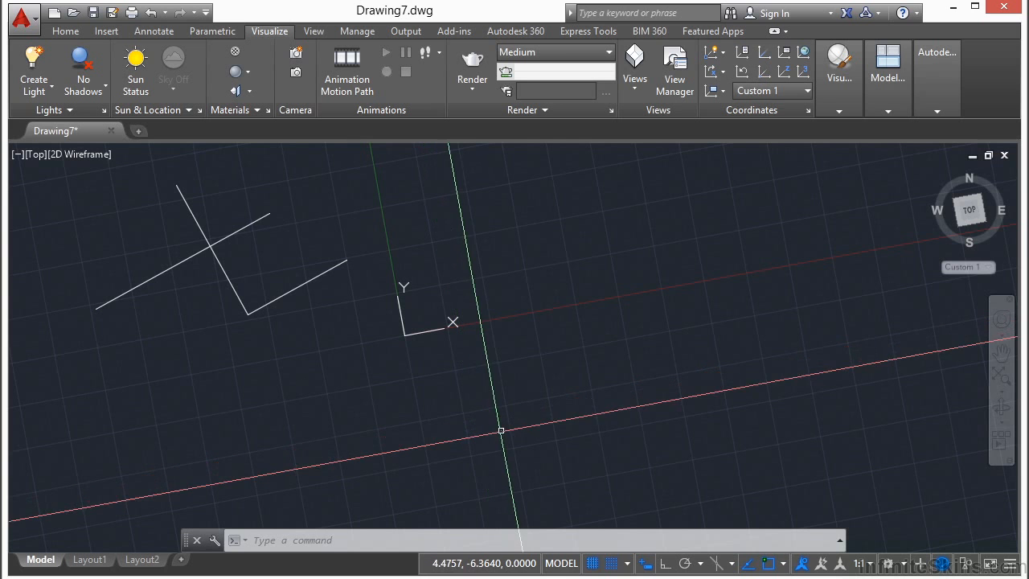
- Change the grid snap type to Isometric snap in the drafting settings
click(627, 562)
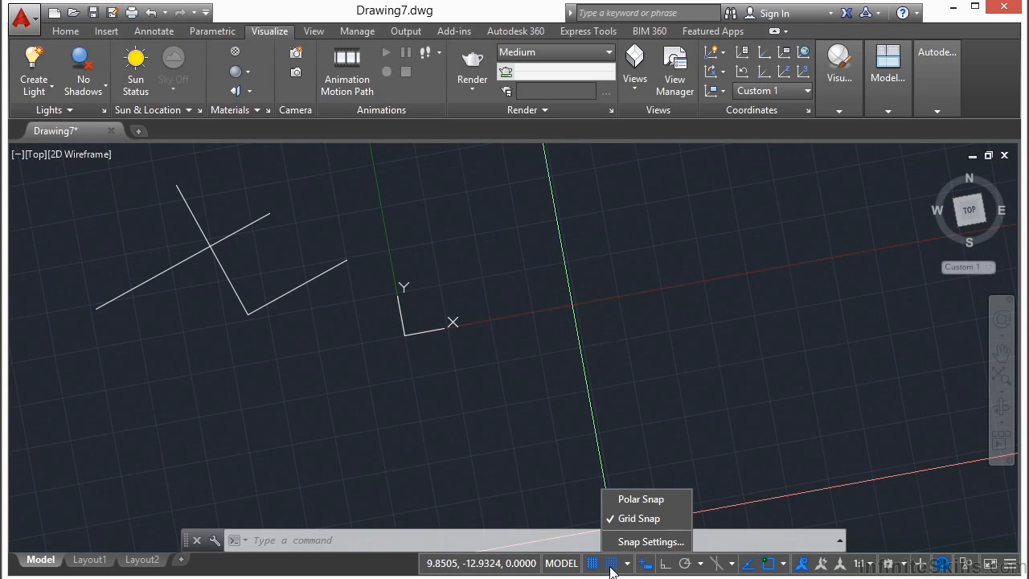
click(643, 541)
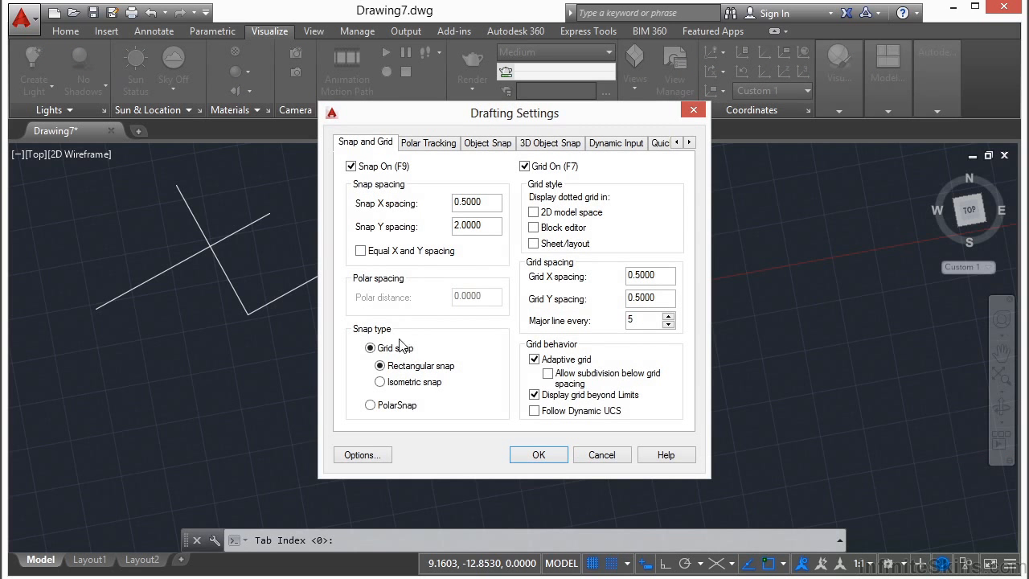
click(410, 384)
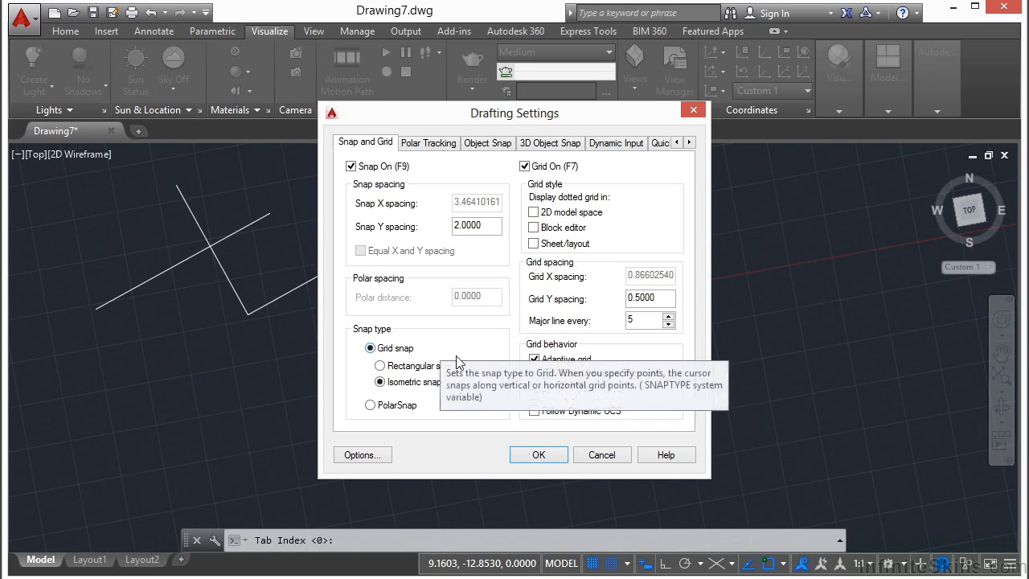
click(538, 456)
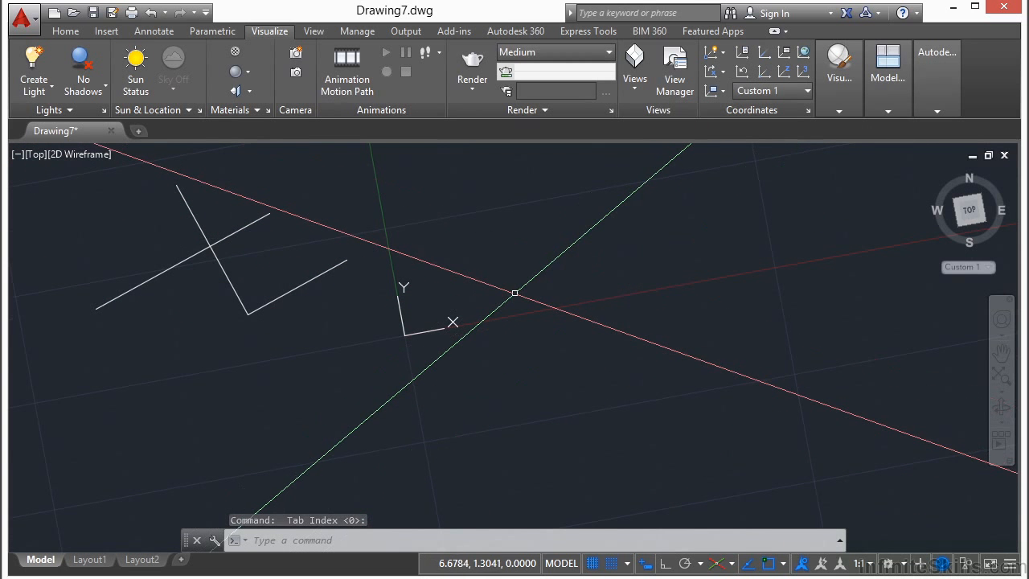
- With Ortho on, draw a closed isometric parallelogram of lines about 18 by 16 units to the right of the UCS origin
middle_drag(514, 292, 394, 303)
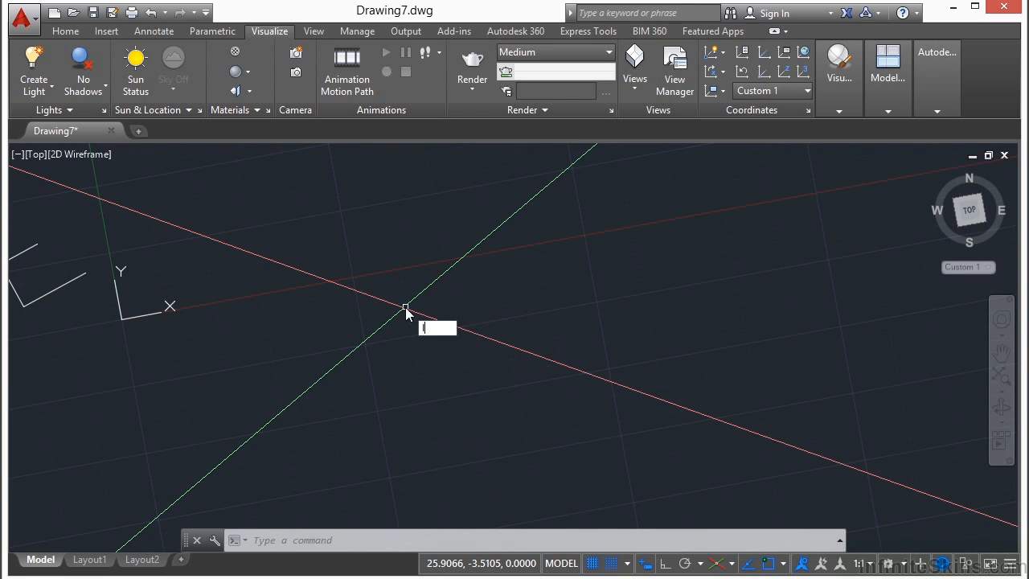
text(l)
key(Return)
click(354, 243)
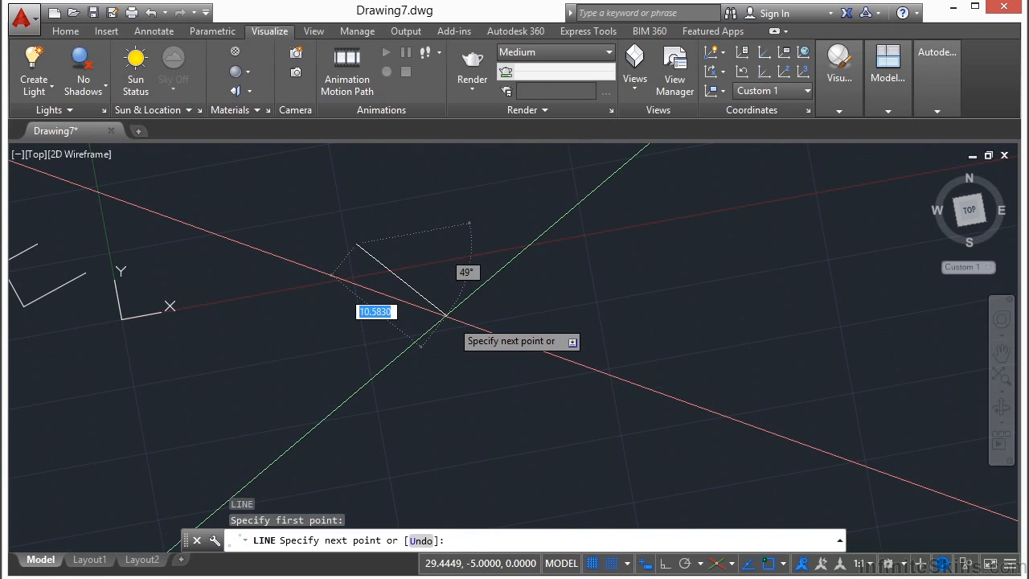
key(F7)
key(F7)
key(F8)
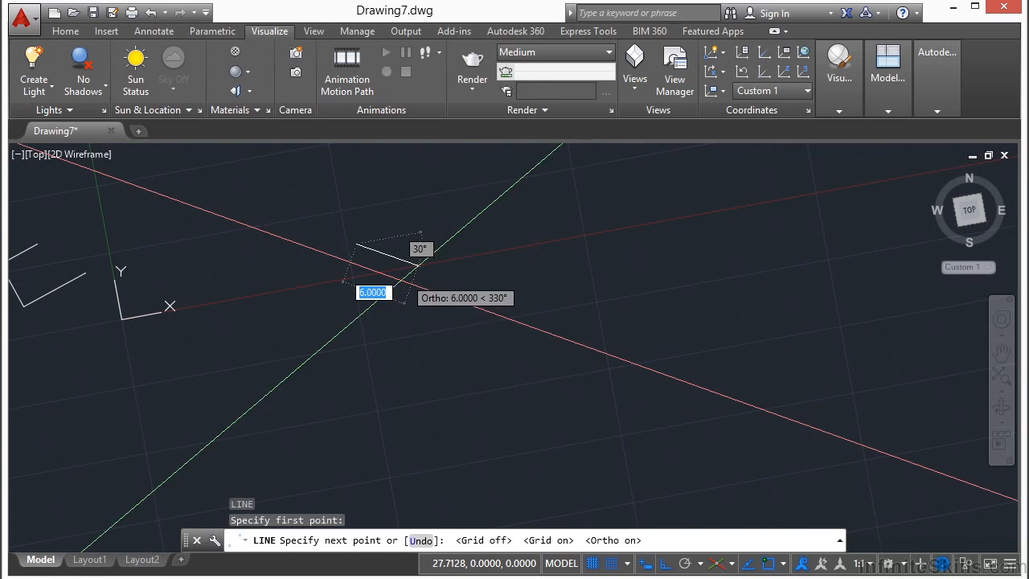
click(541, 308)
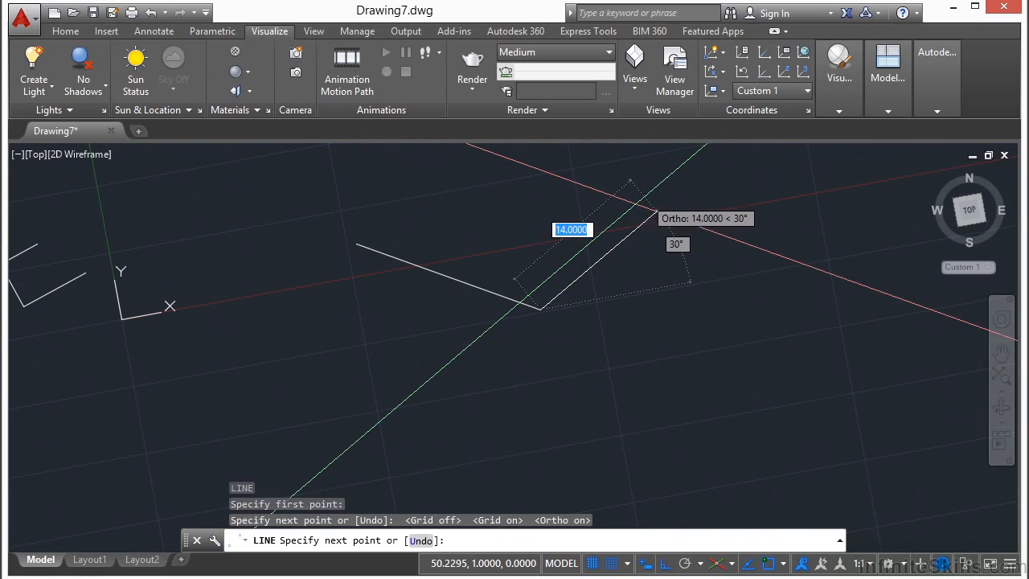
click(672, 195)
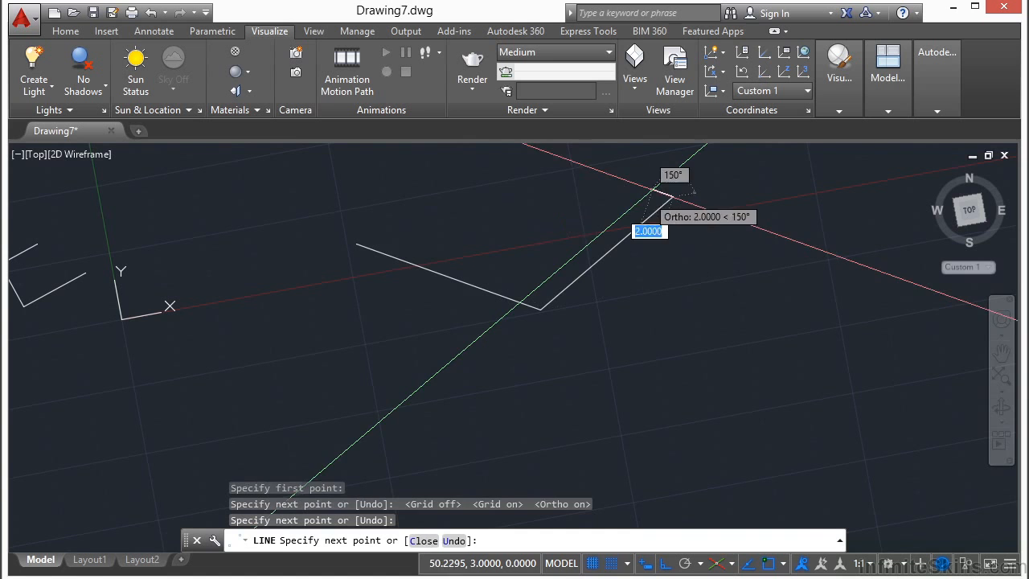
click(465, 162)
click(377, 251)
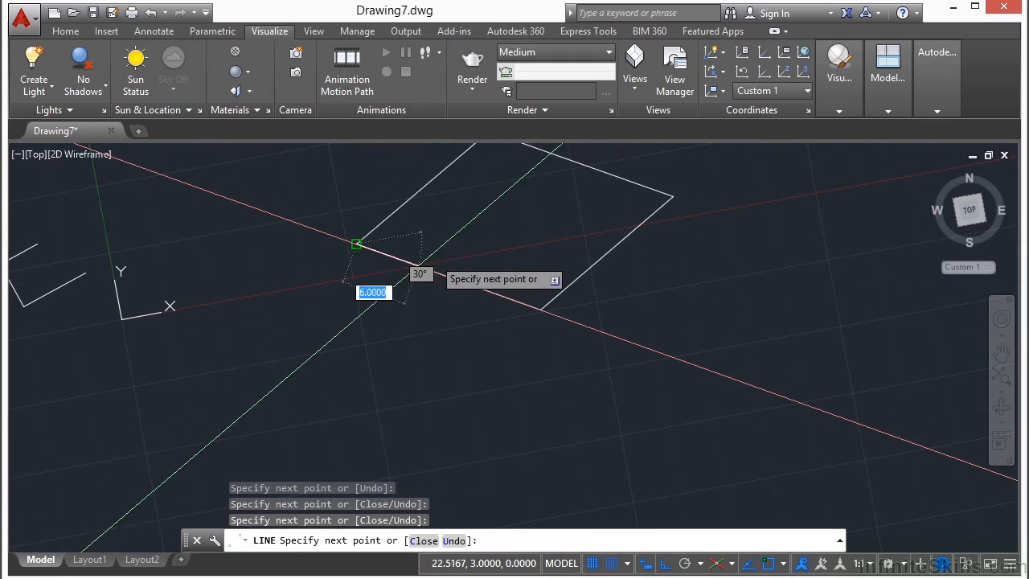
- Draw a 20-unit line down from the isometric parallelogram's left corner, cycling the isoplanes until the vertical direction is available
key(Return)
middle_drag(461, 228, 429, 280)
text(l)
key(Return)
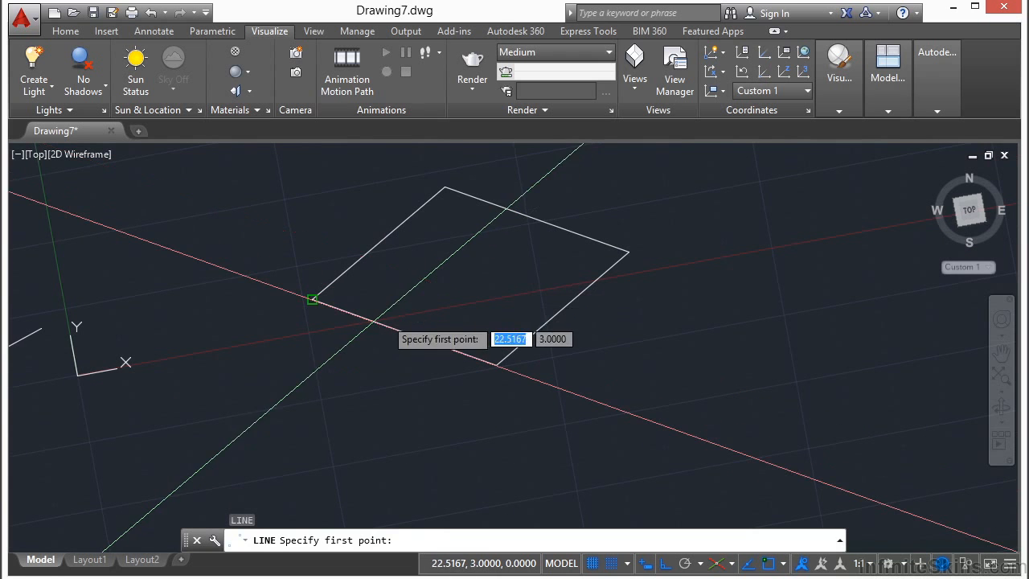
click(313, 298)
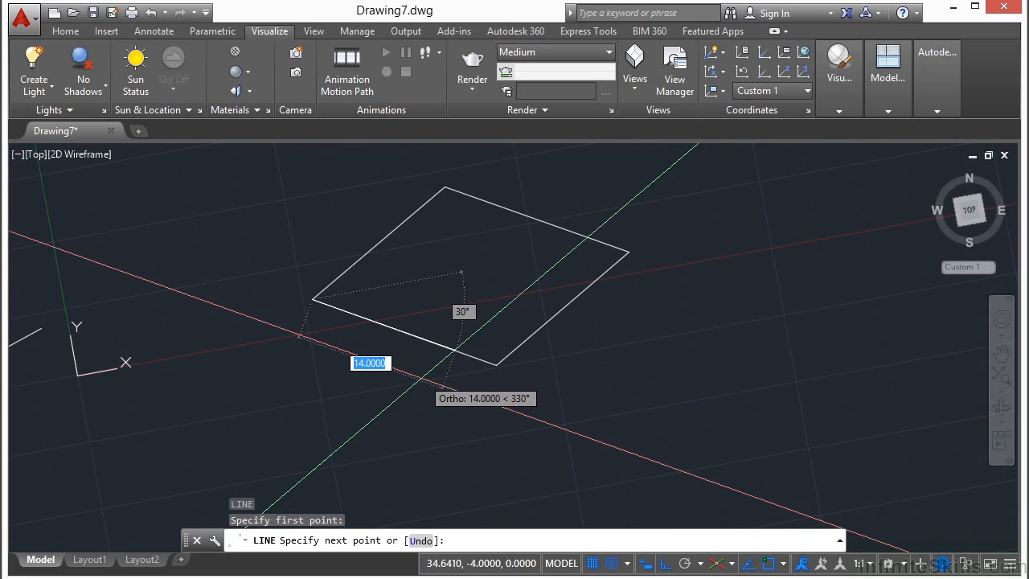
key(F5)
middle_drag(390, 402, 369, 277)
scroll(357, 328, down, 2)
key(F5)
key(F5)
key(F5)
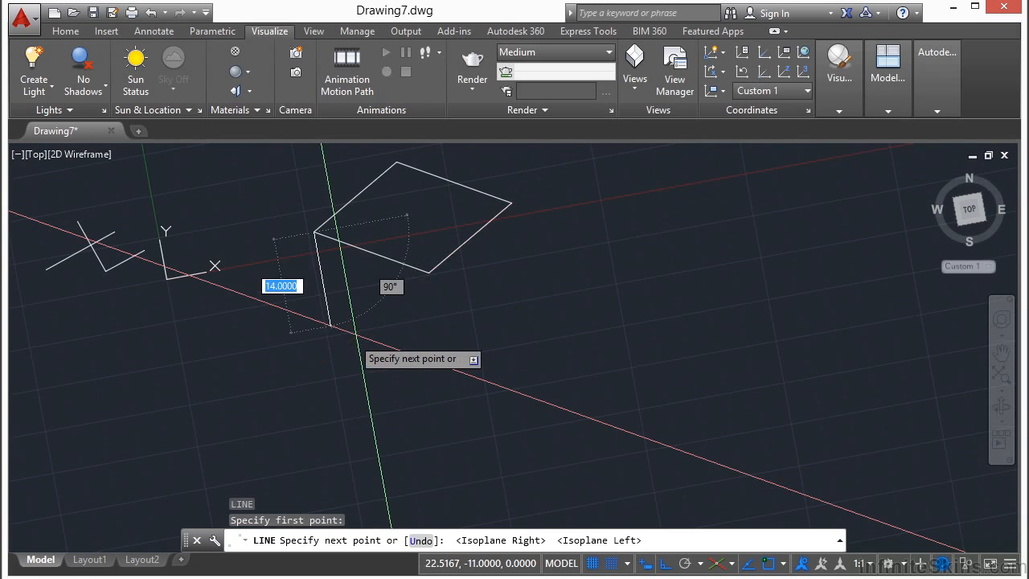
key(F5)
key(F5)
key(F5)
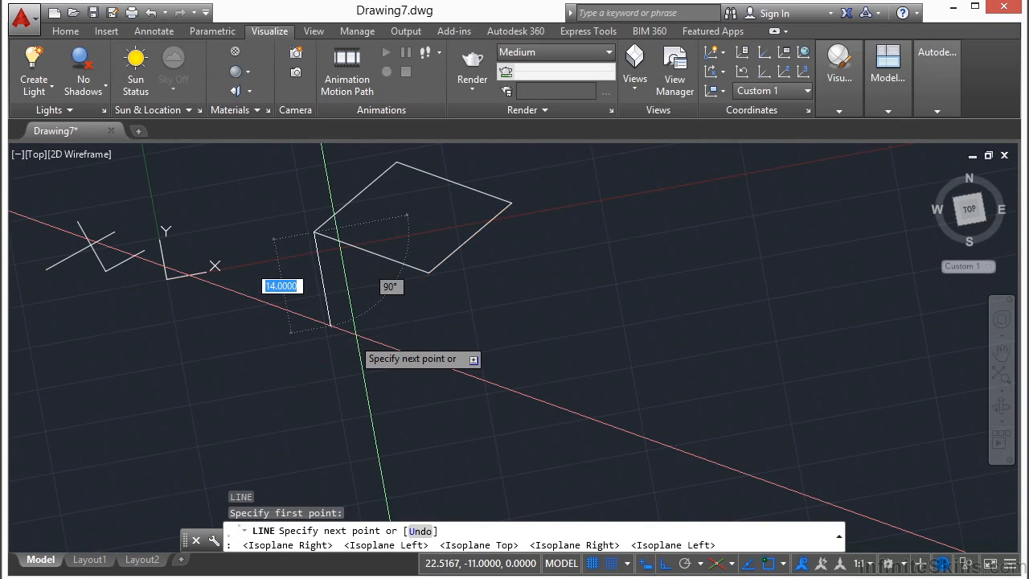
click(341, 376)
- Complete the box's left face with isometric lower and vertical edges, and draw the base's front right edge
key(F5)
click(456, 420)
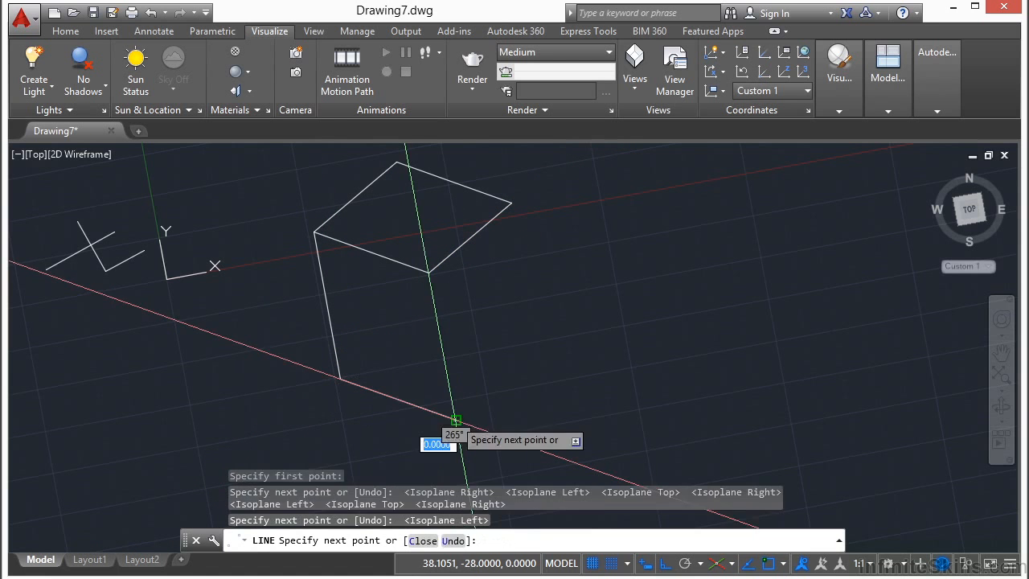
key(Return)
key(Return)
key(Return)
click(562, 349)
key(F5)
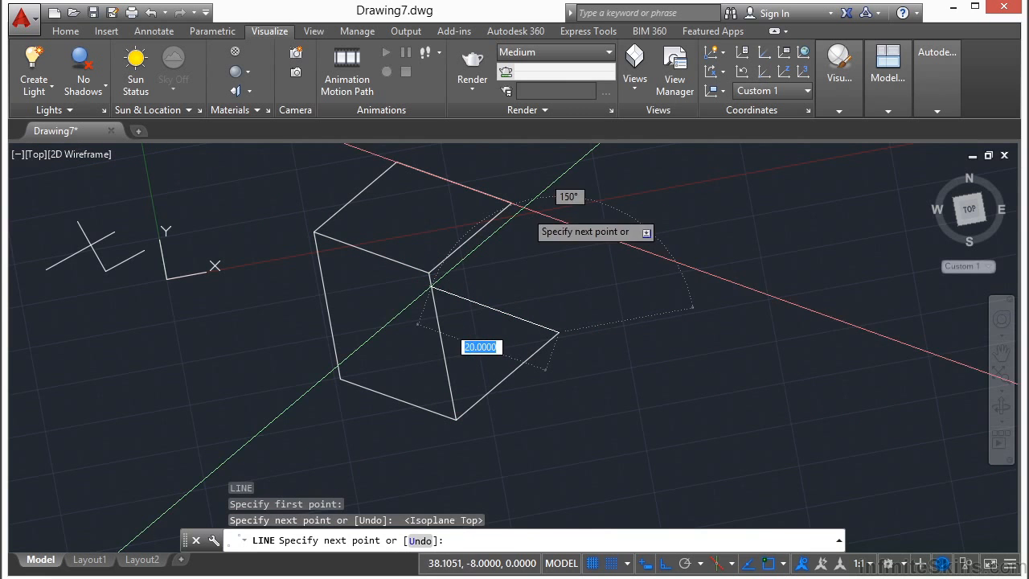
- Draw the two back edges of the box's base with lines to close the lower parallelogram
click(521, 231)
click(340, 378)
key(Return)
- Draw a line joining the upper parallelogram's right corner to the right corner of the box's base
key(Return)
click(511, 203)
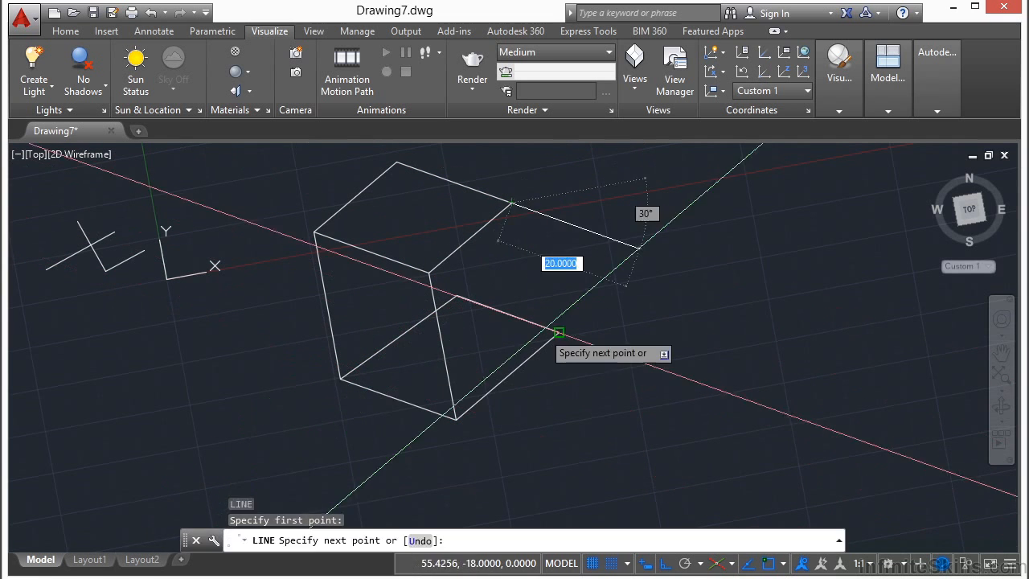
click(558, 331)
key(Return)
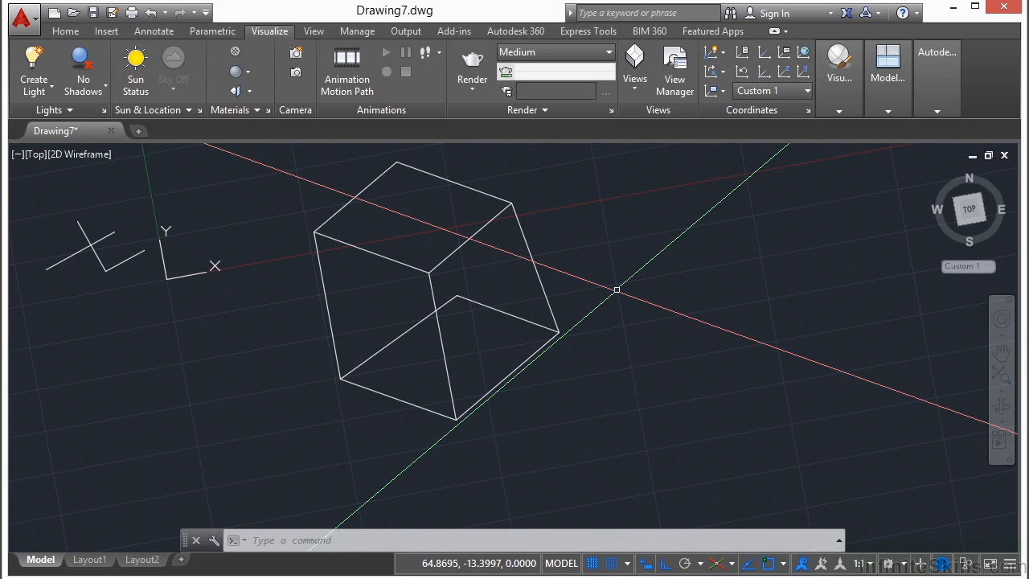
- Change the grid snap type back to Rectangular snap in the drafting settings
right_click(612, 564)
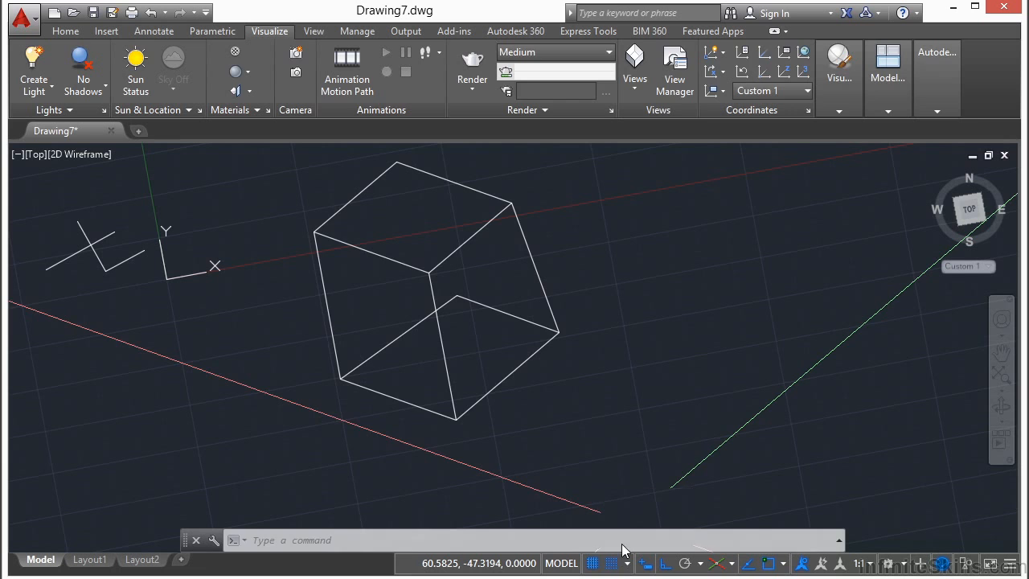
click(631, 540)
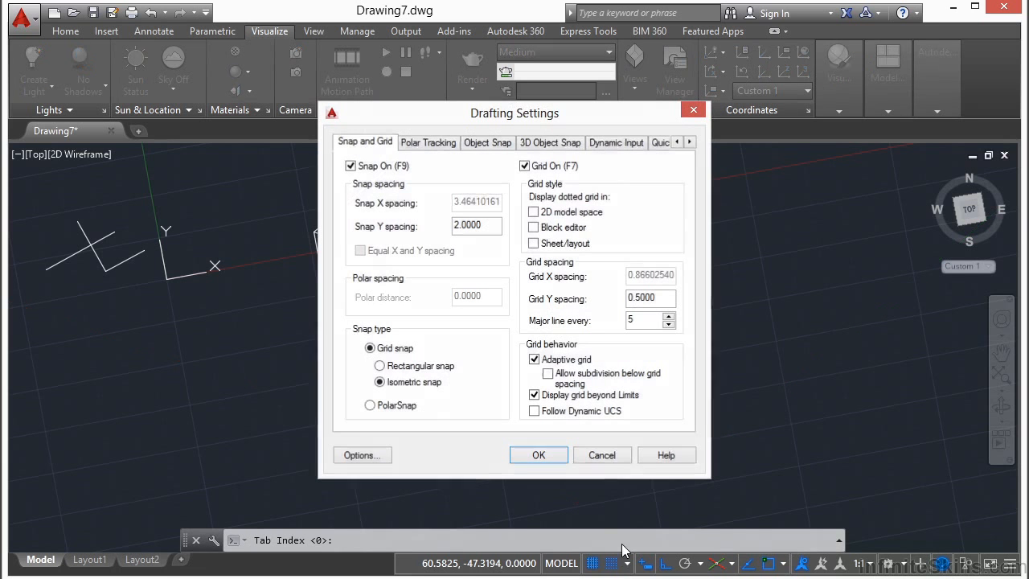
click(430, 367)
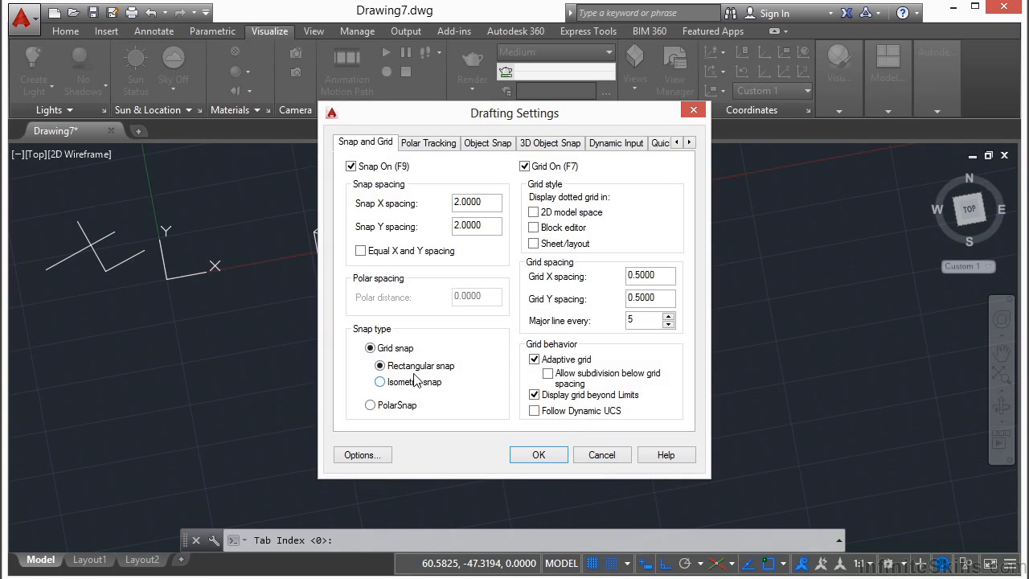
click(413, 384)
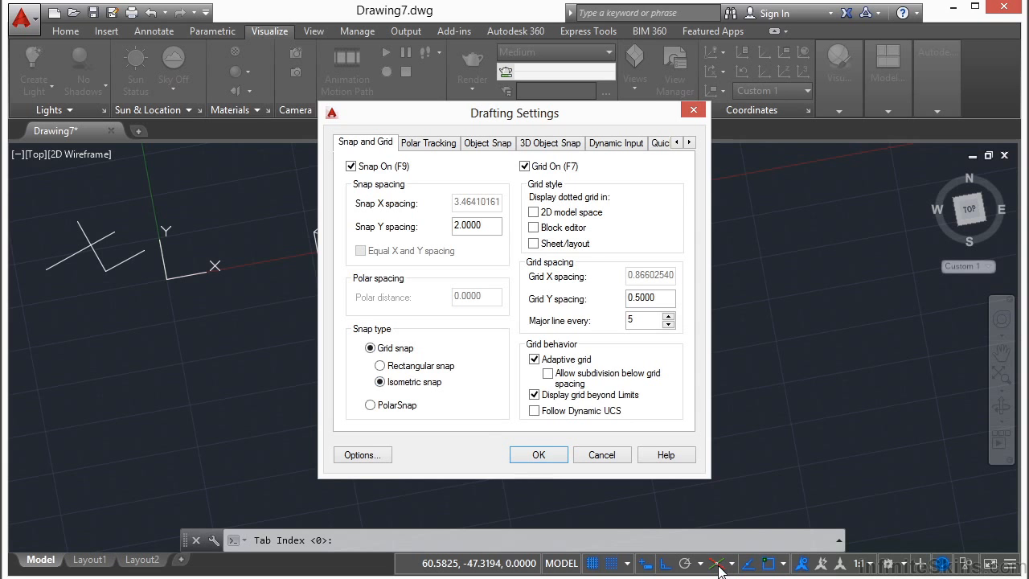
click(410, 368)
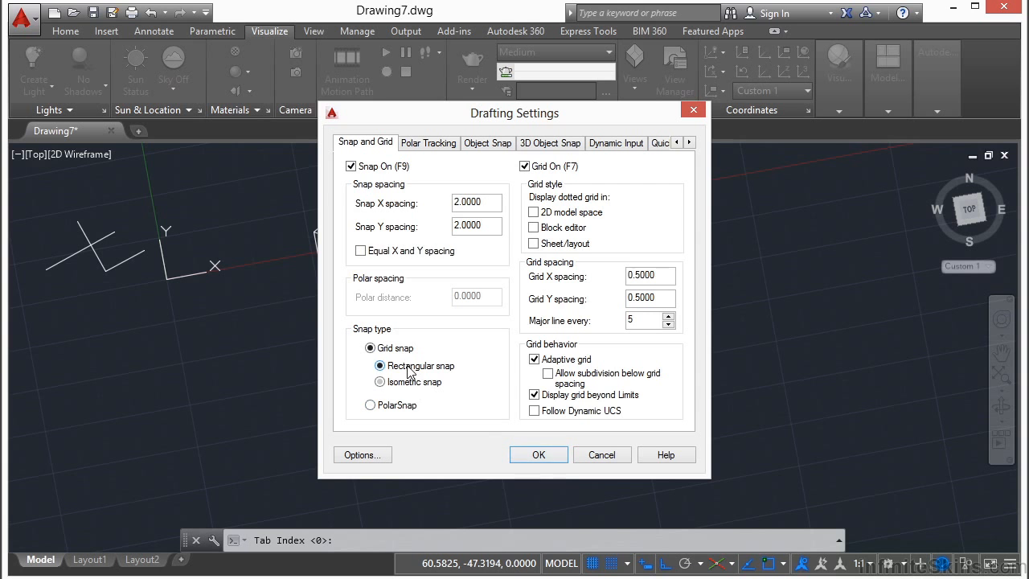
click(545, 454)
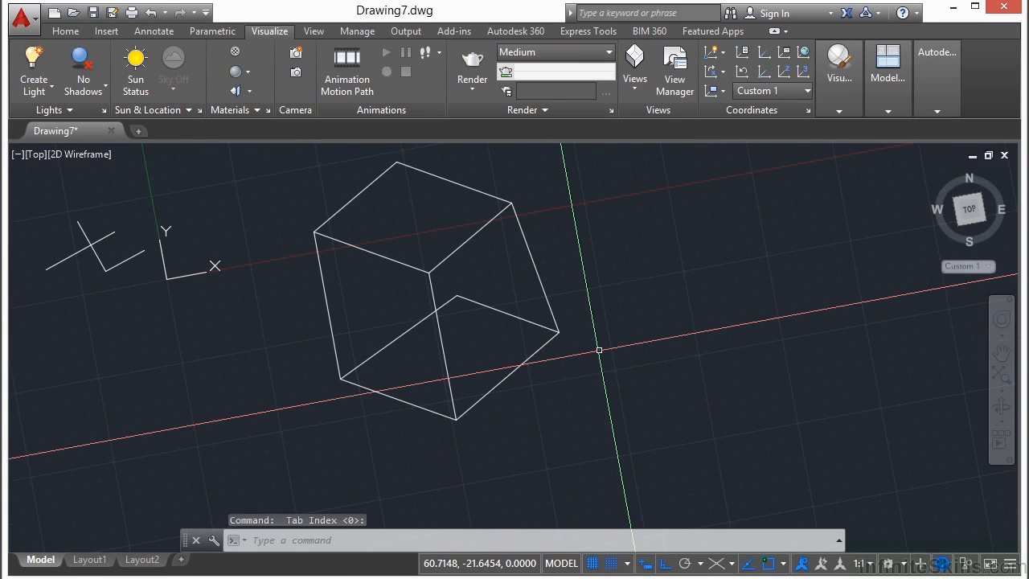